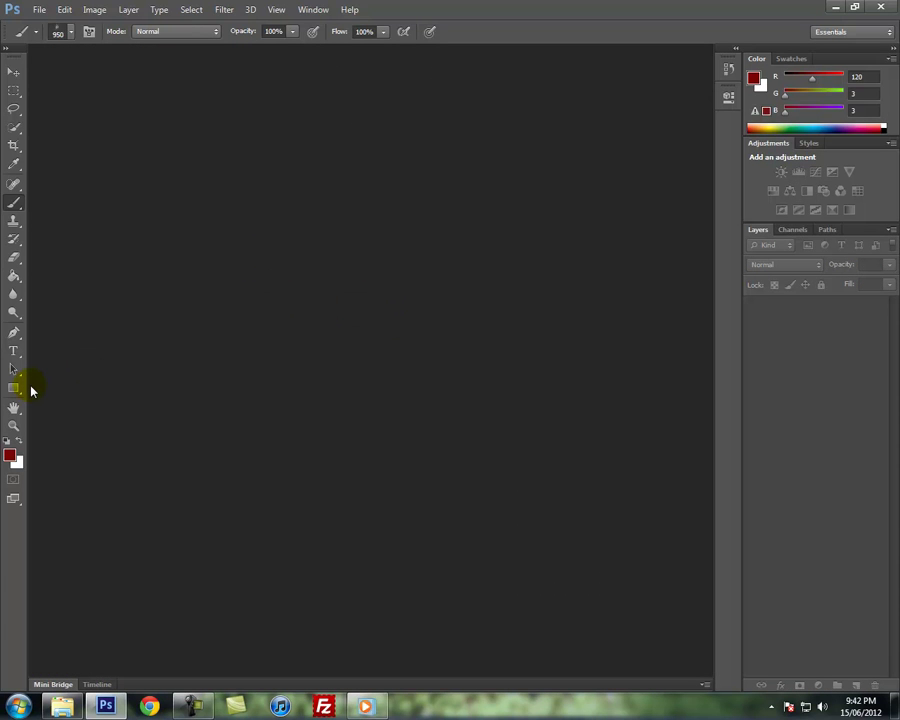
Create a new 420×120 px document at 72 resolution with a transparent background.
left_click(37, 12)
left_click(48, 26)
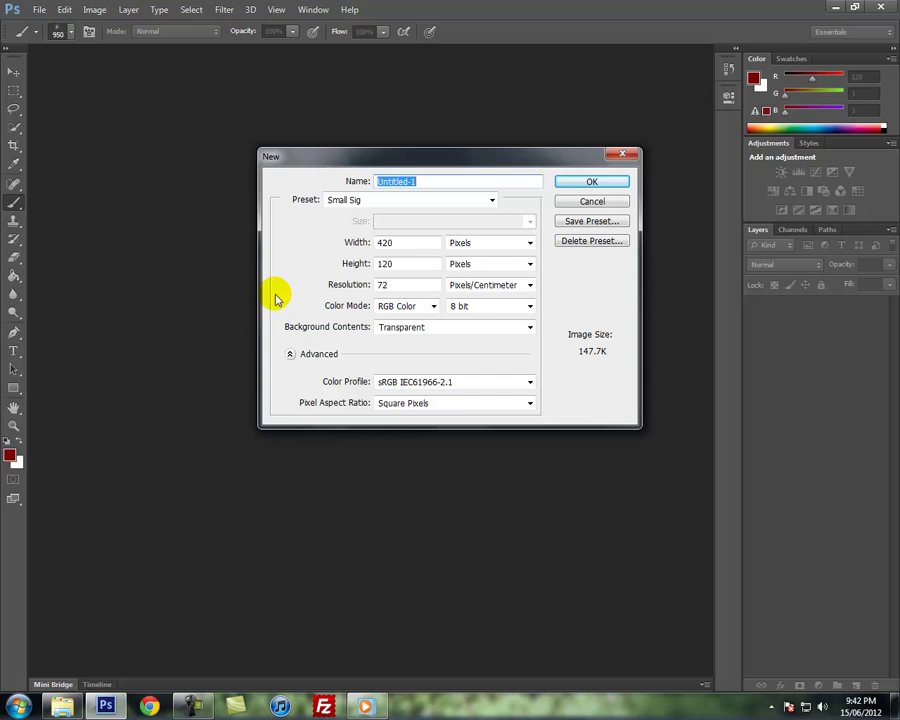
left_click(357, 243)
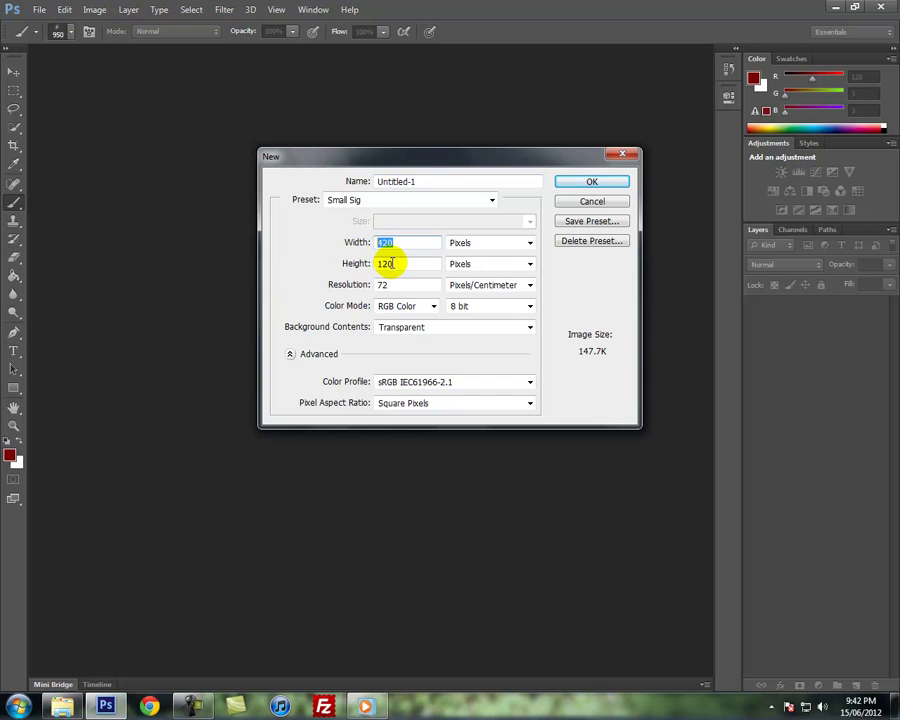
left_click(354, 265)
left_click(416, 284)
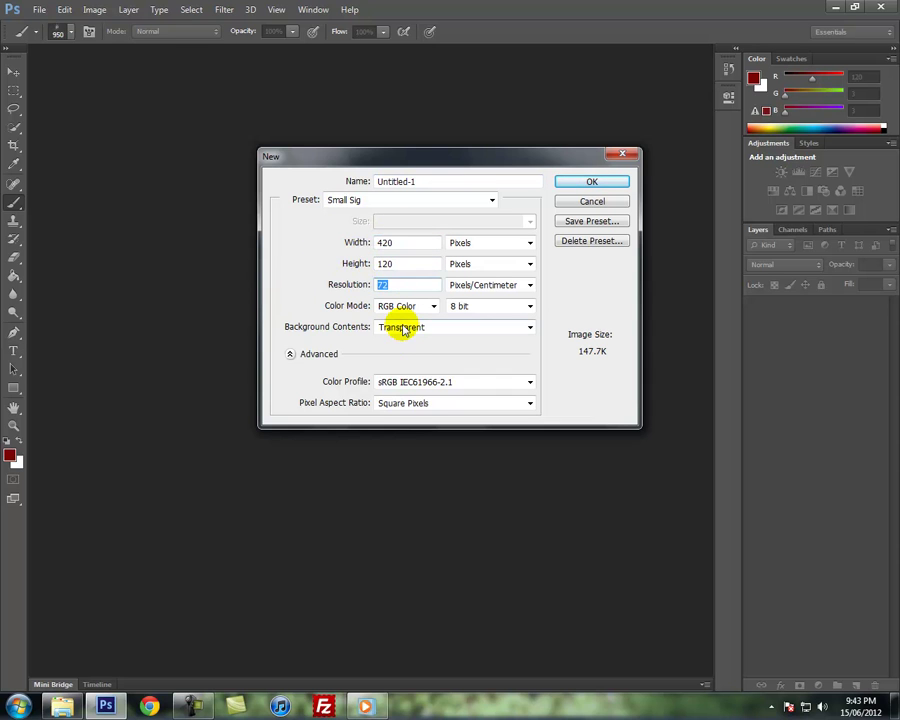
left_click(402, 328)
left_click(308, 325)
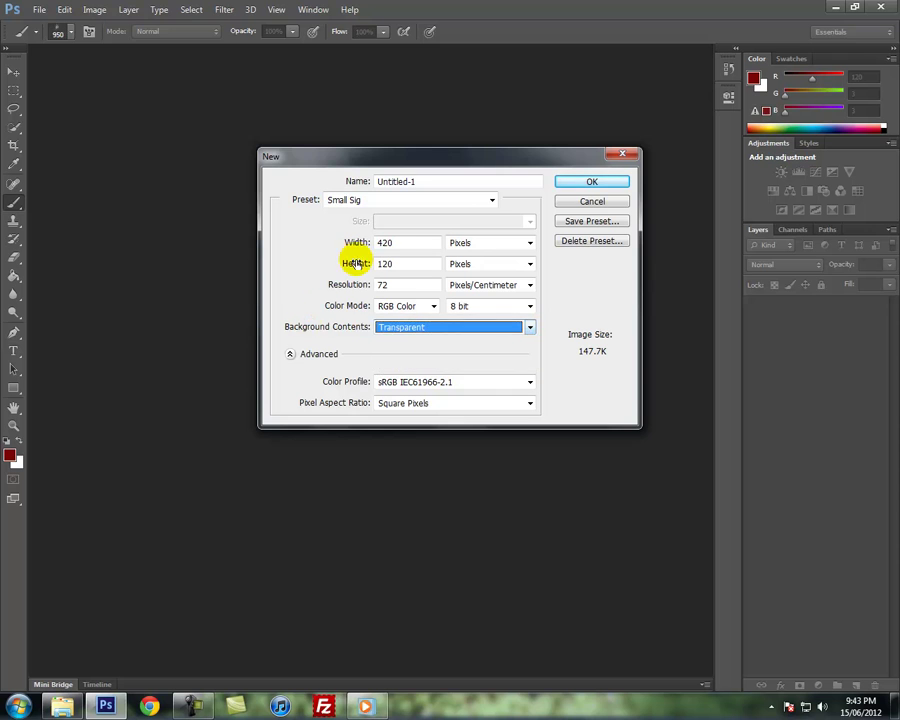
left_click(570, 184)
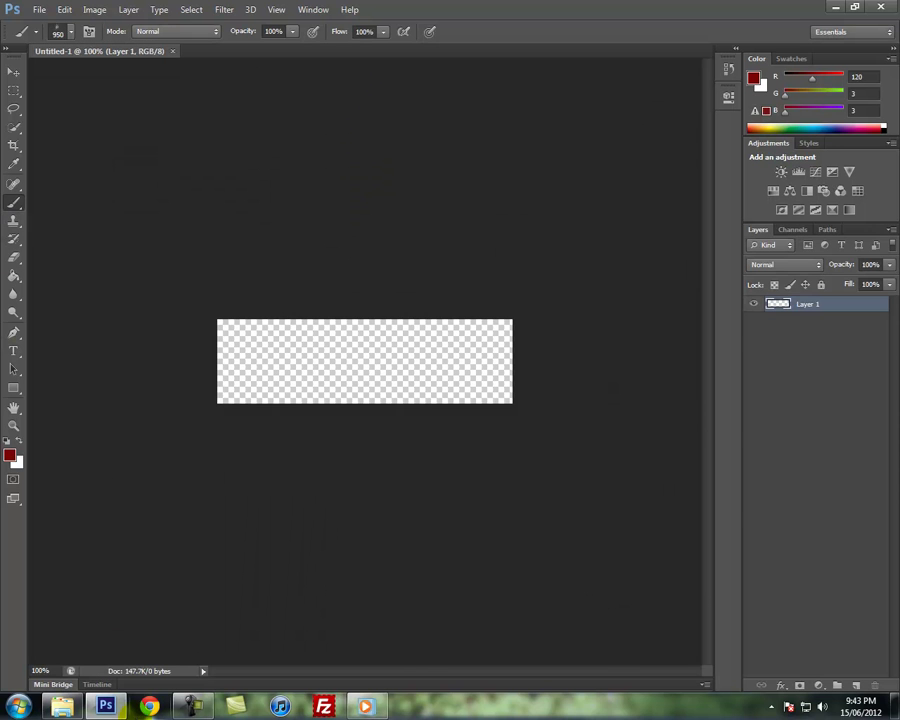
Drag the SpiderMan render onto the canvas, scale it, shift it left and place it.
left_click(62, 706)
left_click_drag(388, 486, 220, 384)
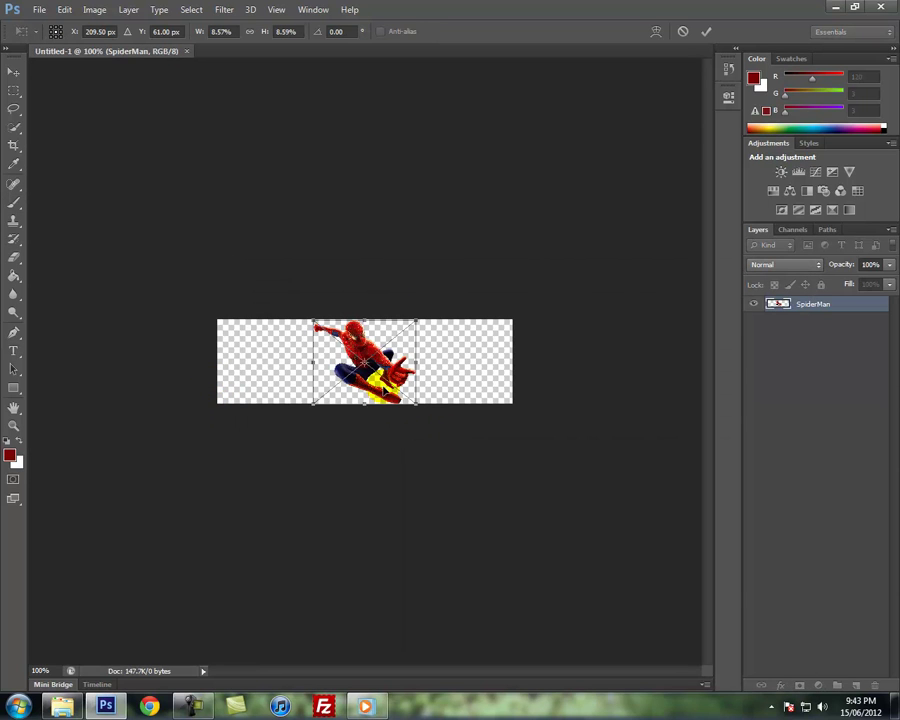
left_click_drag(418, 404, 592, 567)
left_click_drag(455, 377, 359, 375)
mouse_move(503, 551)
left_mouse_down()
mouse_move(466, 532)
mouse_move(503, 551)
left_mouse_up()
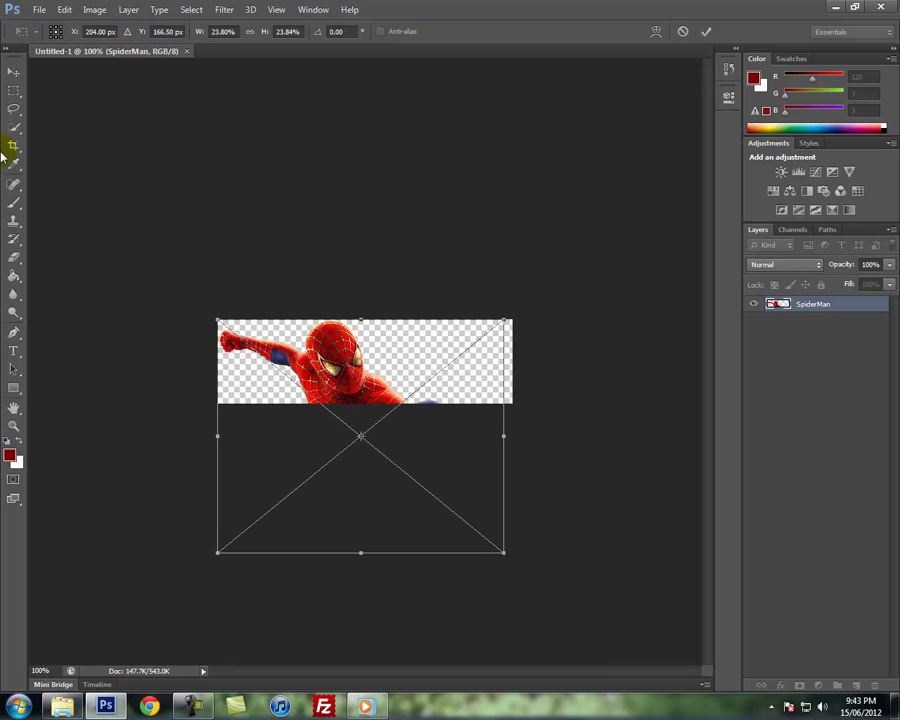
left_click(12, 73)
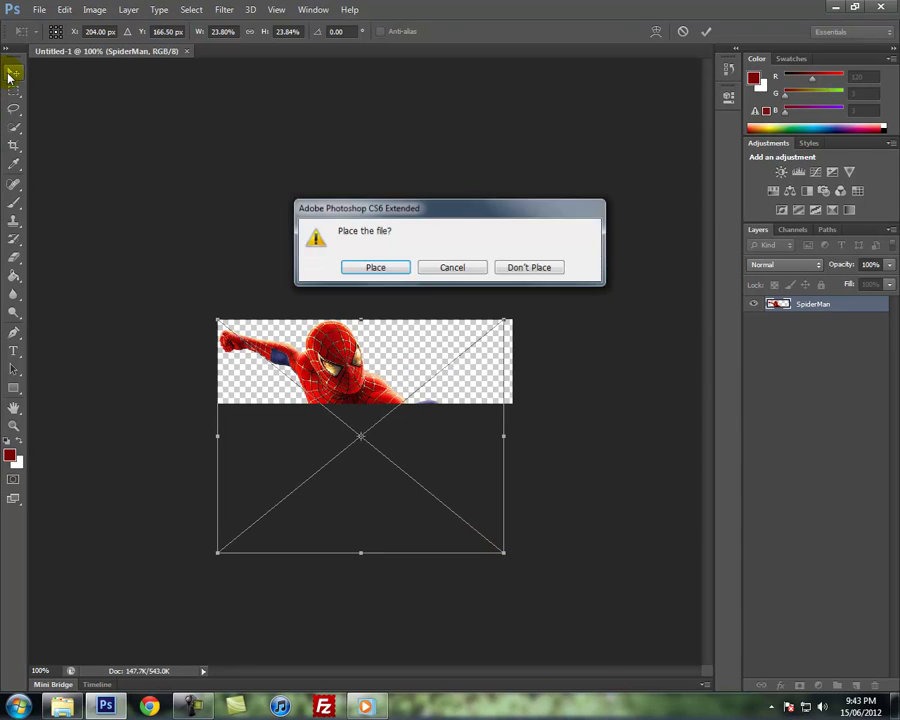
left_click(380, 267)
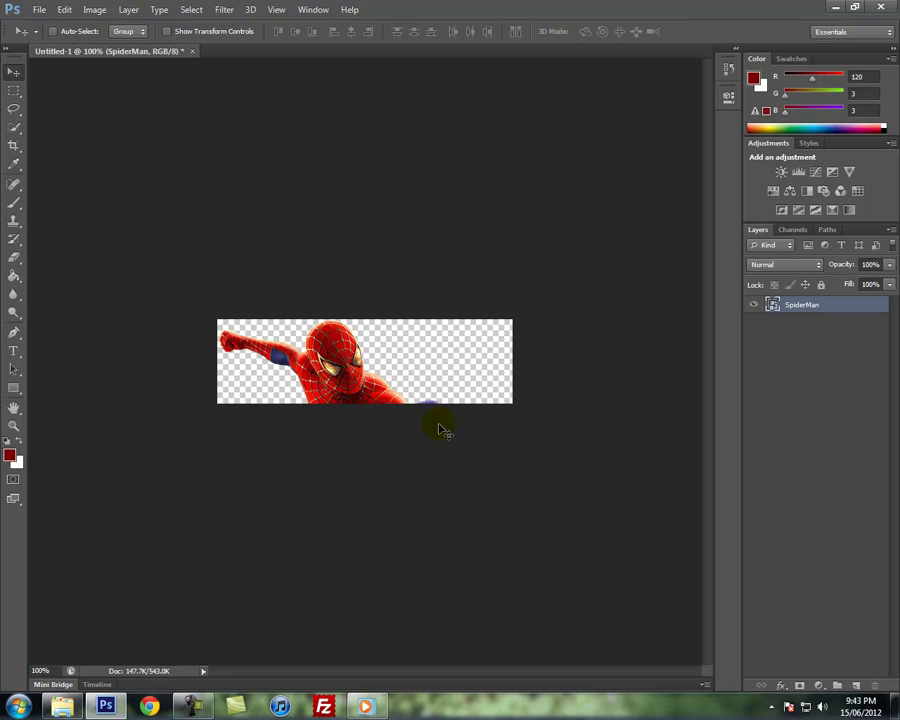
Enlarge the placed SpiderMan layer further with Ctrl+T and apply the placement.
key("ctrl+t")
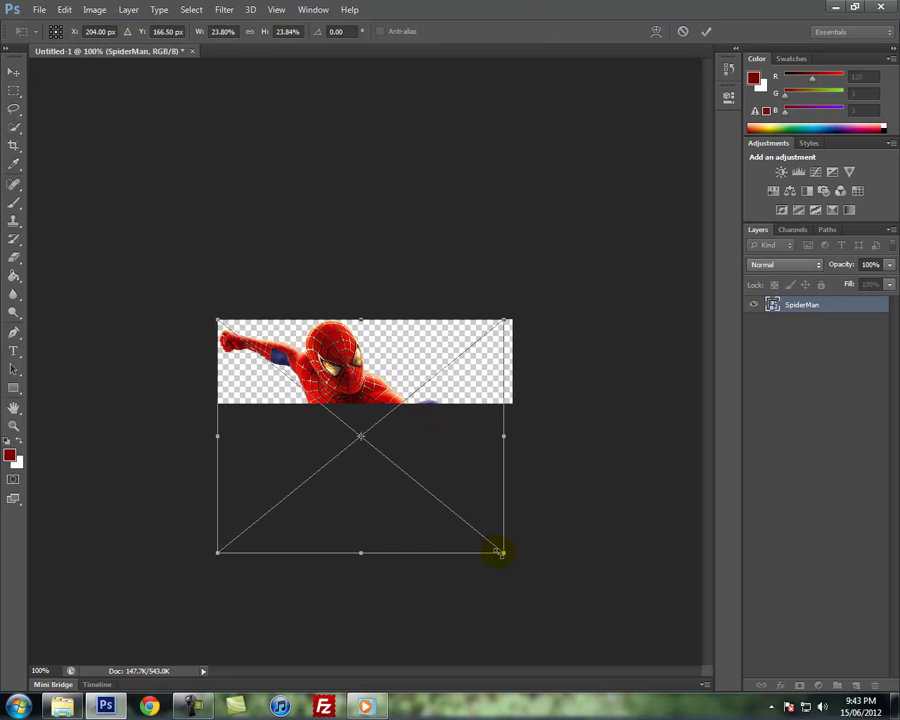
left_click_drag(503, 551, 515, 566)
left_click(12, 73)
left_click(382, 265)
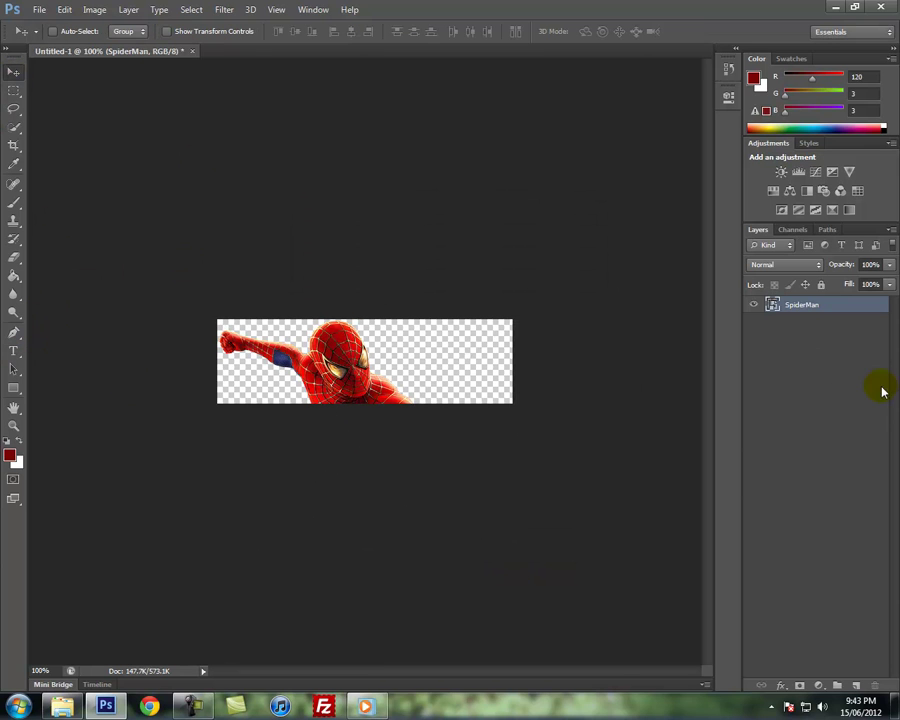
Add a layer beneath SpiderMan and fill it with red sampled from the suit.
left_click(11, 279)
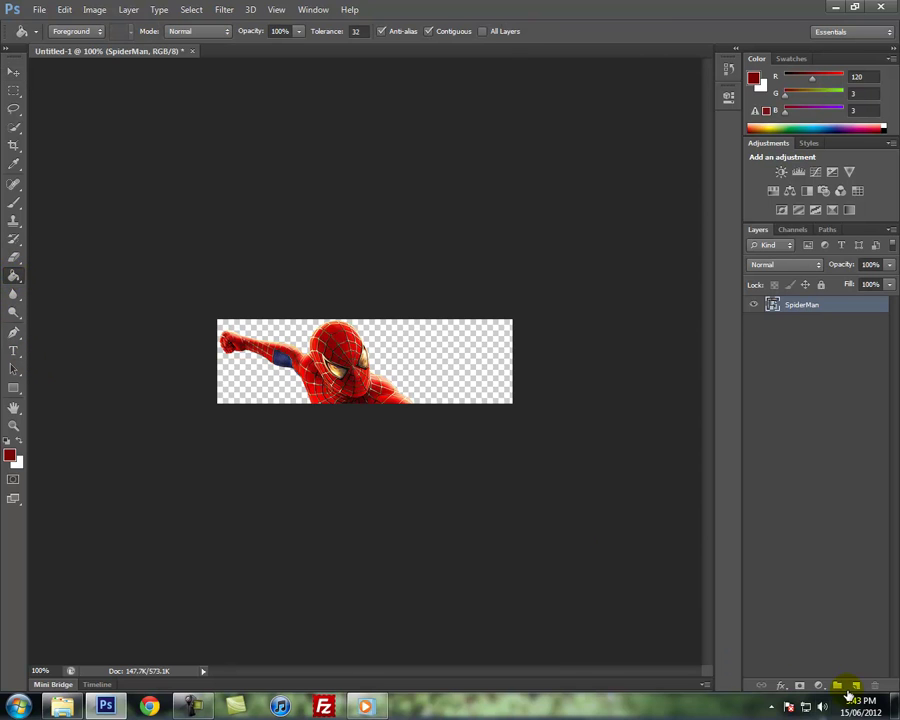
key("ctrl+shift+alt+n")
mouse_move(792, 316)
left_mouse_down()
mouse_move(788, 356)
mouse_move(797, 340)
left_mouse_up()
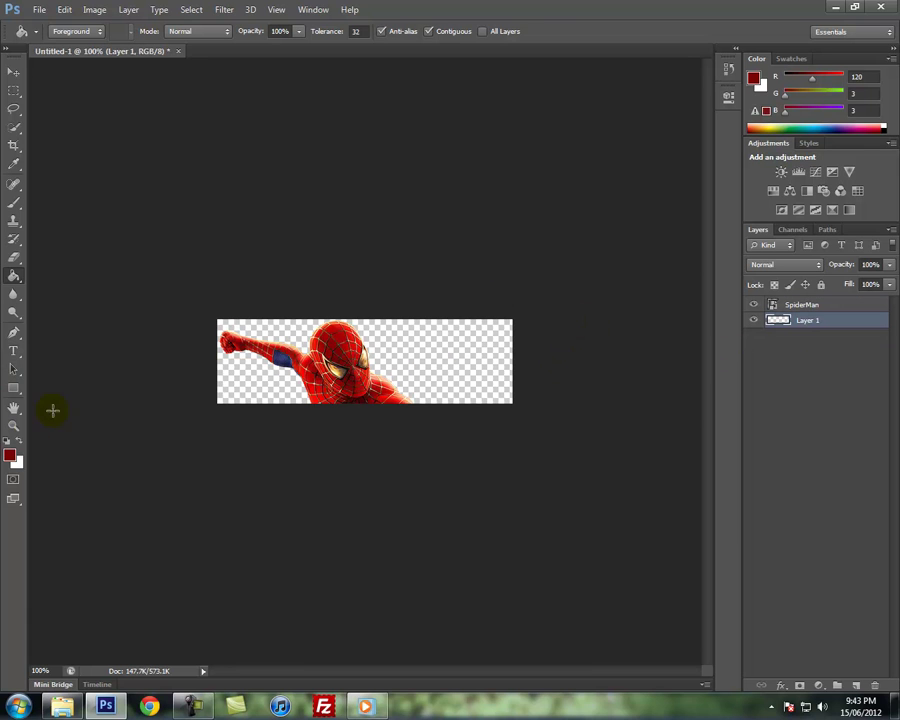
left_click(10, 455)
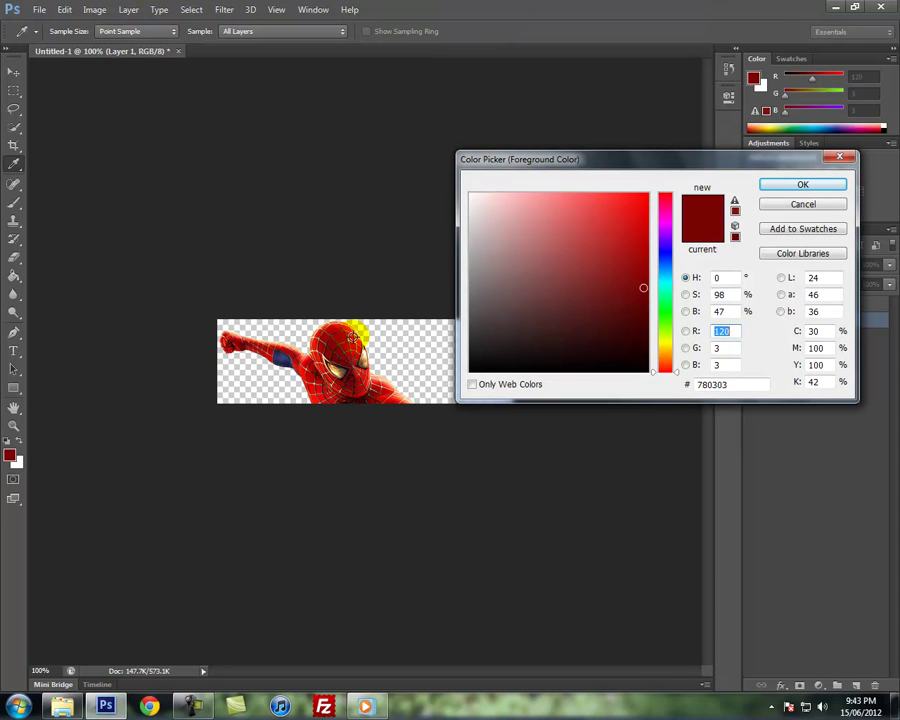
left_click(352, 335)
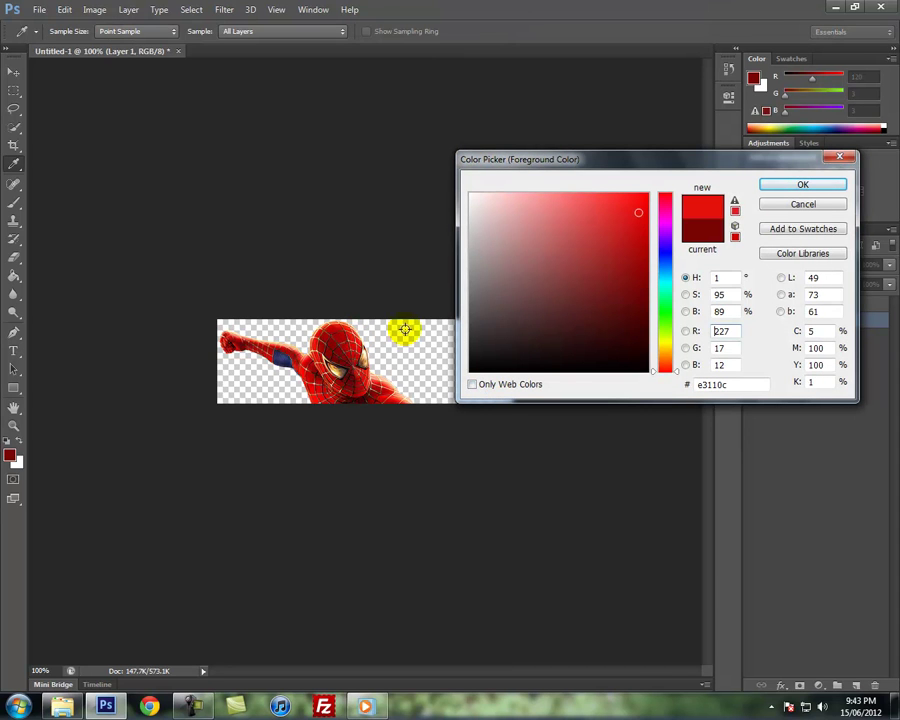
left_click(797, 185)
left_click(447, 396)
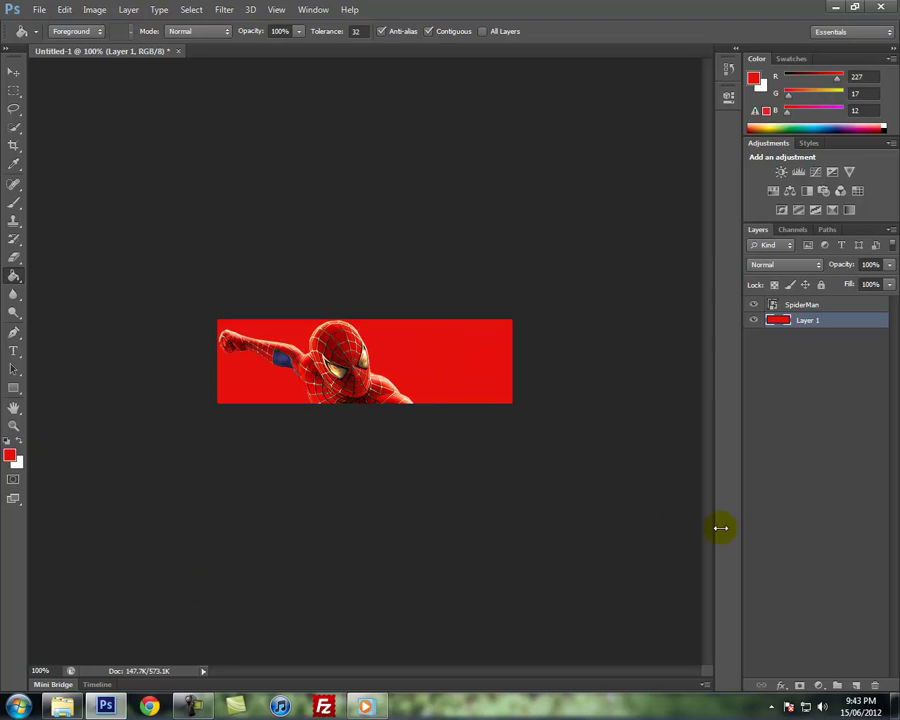
Add an empty Layer 2 above the red fill and set the foreground to dark red 770103.
left_click(857, 686)
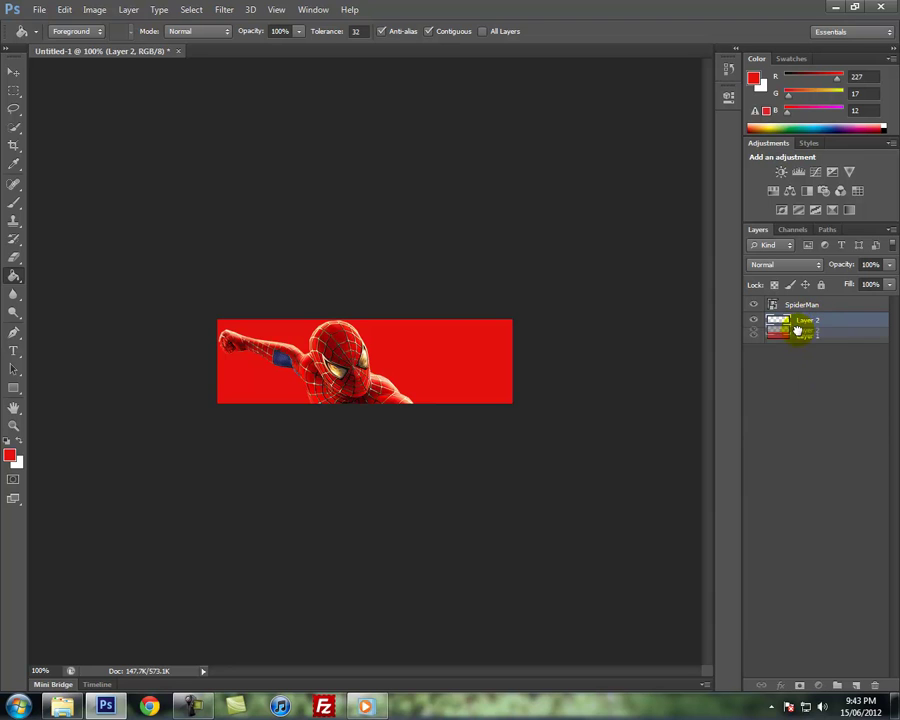
left_click(12, 456)
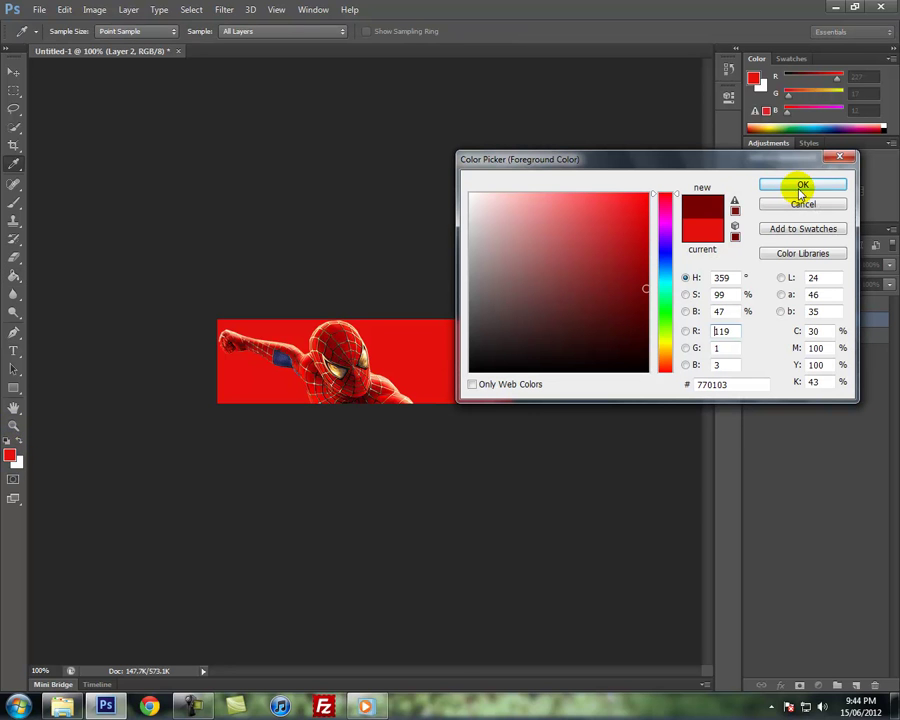
left_click(800, 186)
key("g")
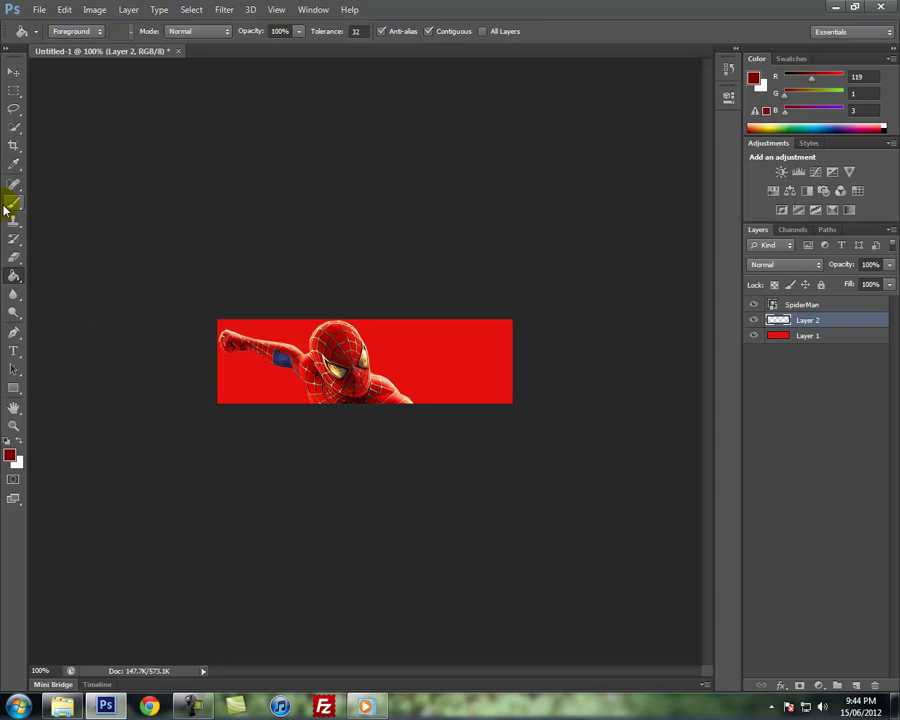
Stamp the 950 px splatter brush in dark red over Spider-Man's head, undoing a misplaced stamp.
left_click(18, 201)
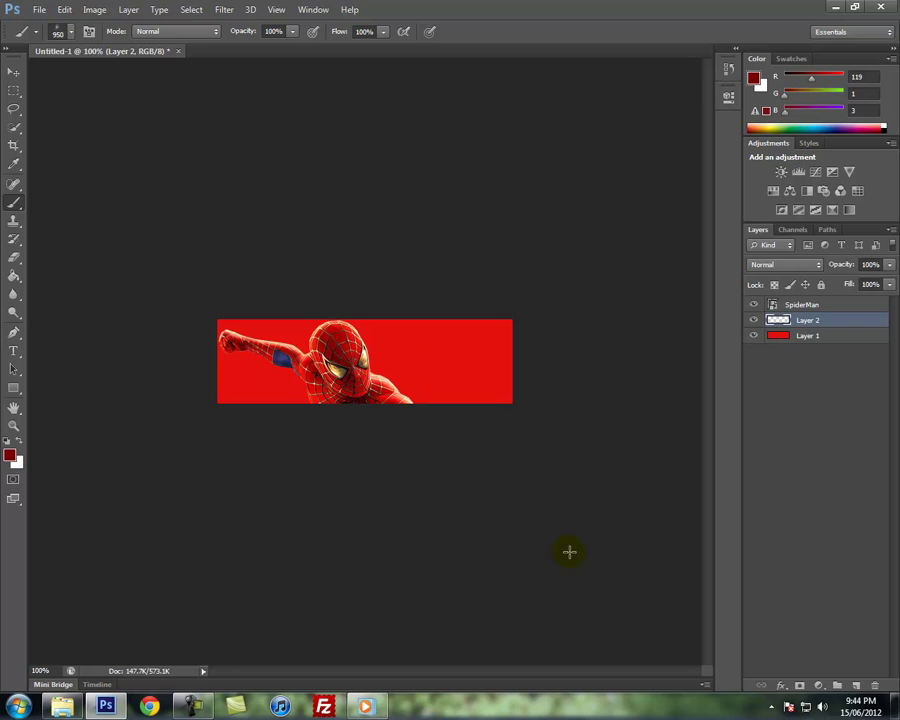
right_click(420, 362)
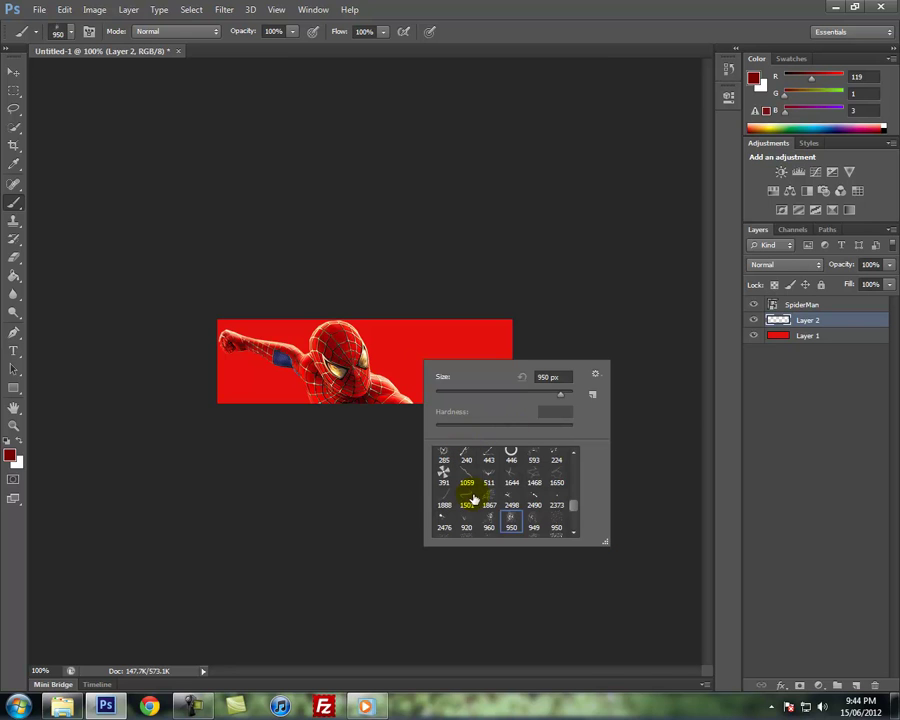
left_click(511, 520)
left_click(581, 407)
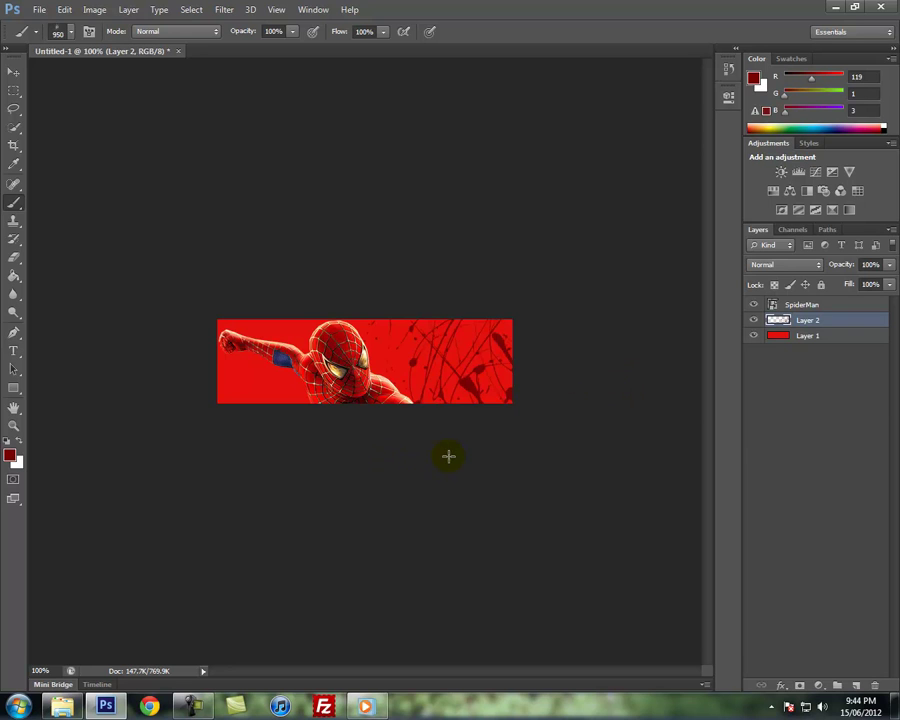
key("ctrl+z")
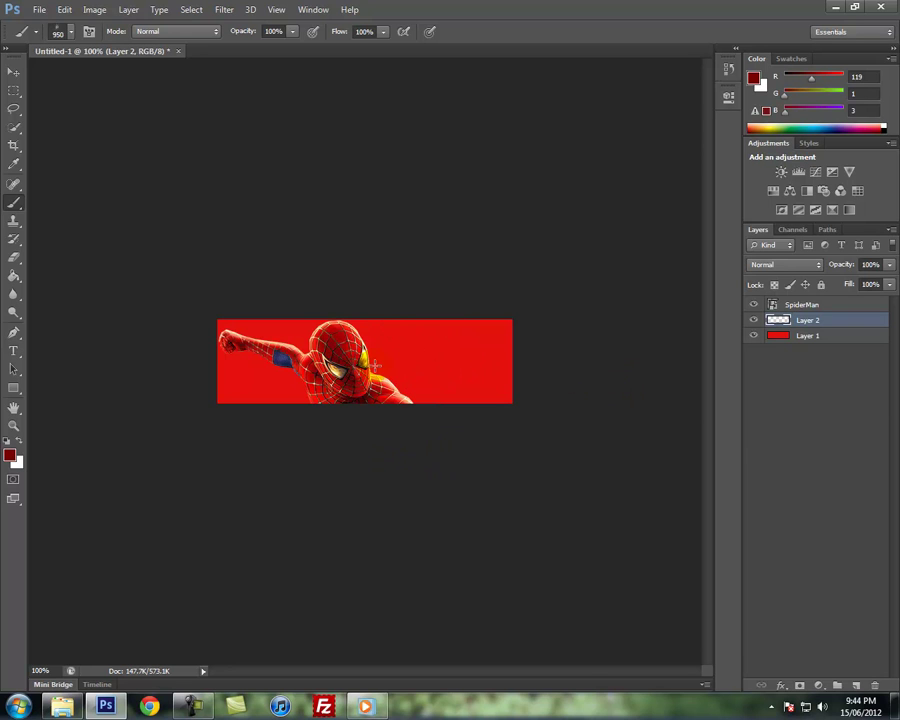
left_click(349, 367)
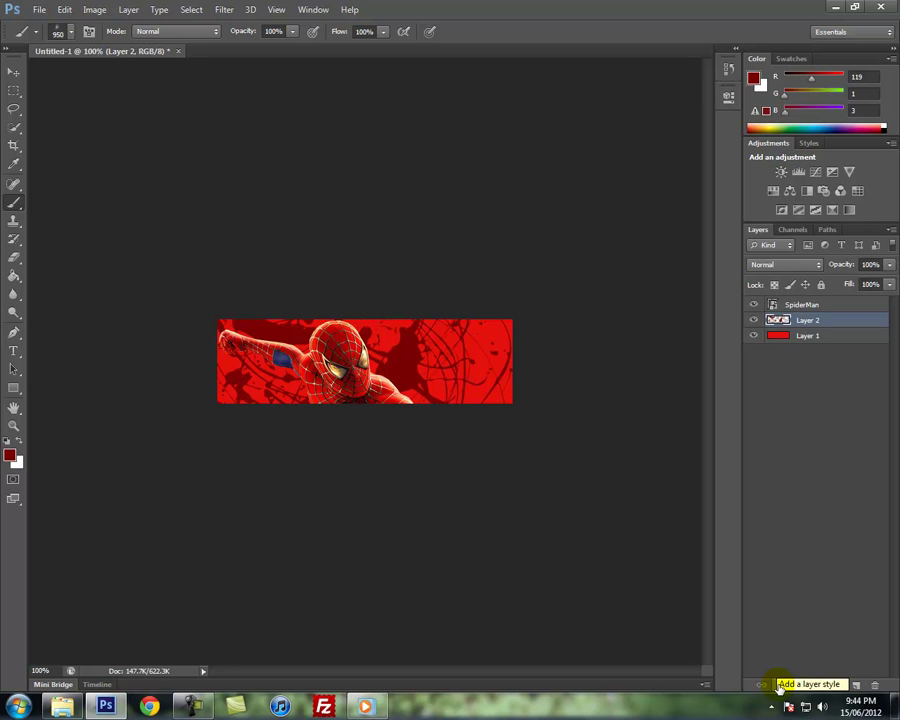
Give the splatter layer a Bevel & Emboss effect with Contour.
left_click(775, 688)
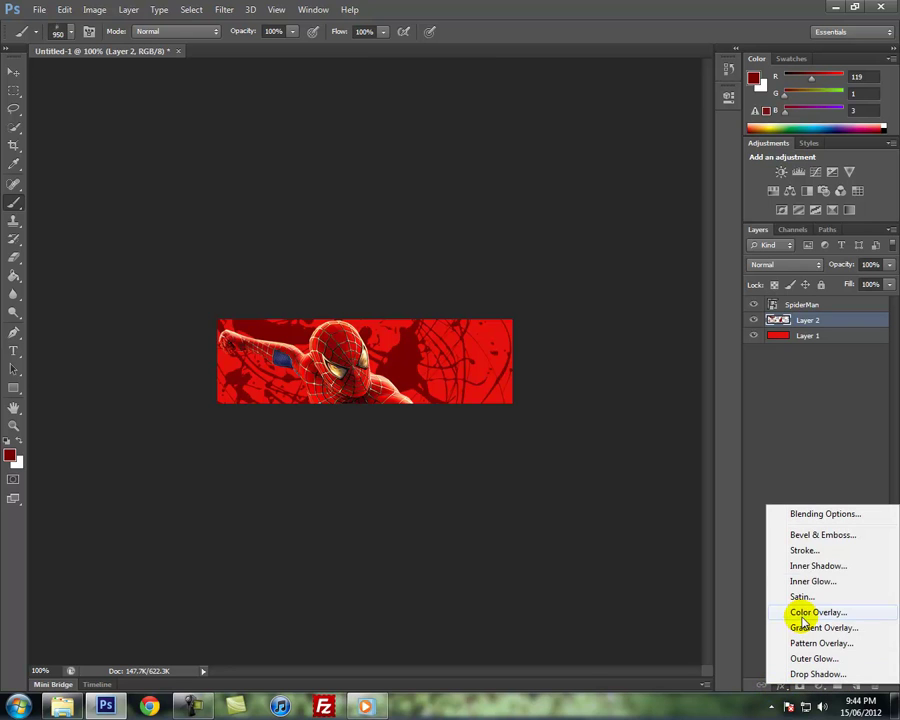
left_click(817, 536)
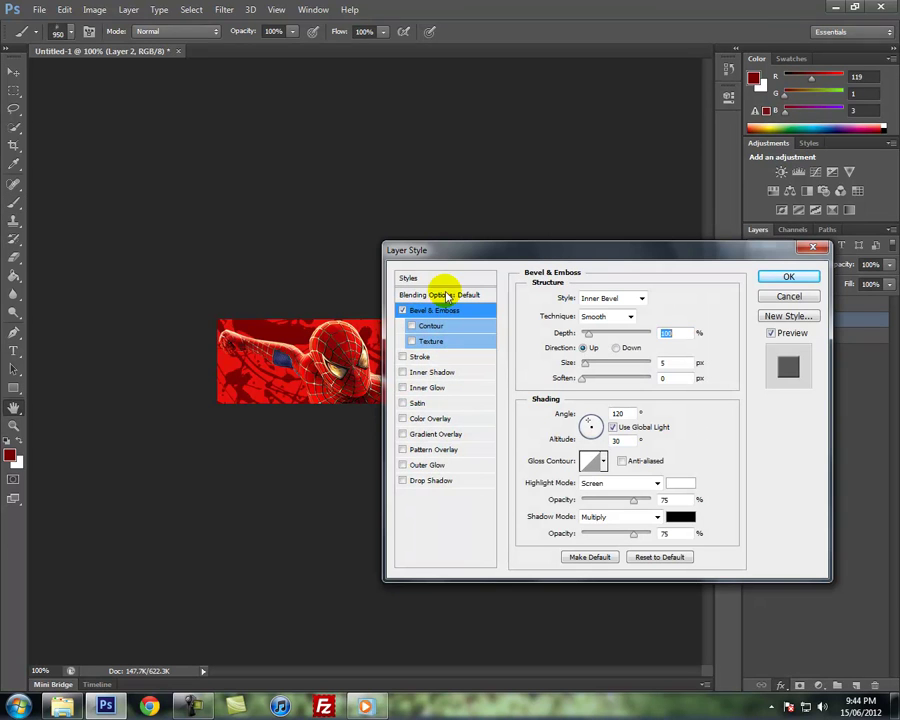
left_click_drag(438, 254, 606, 281)
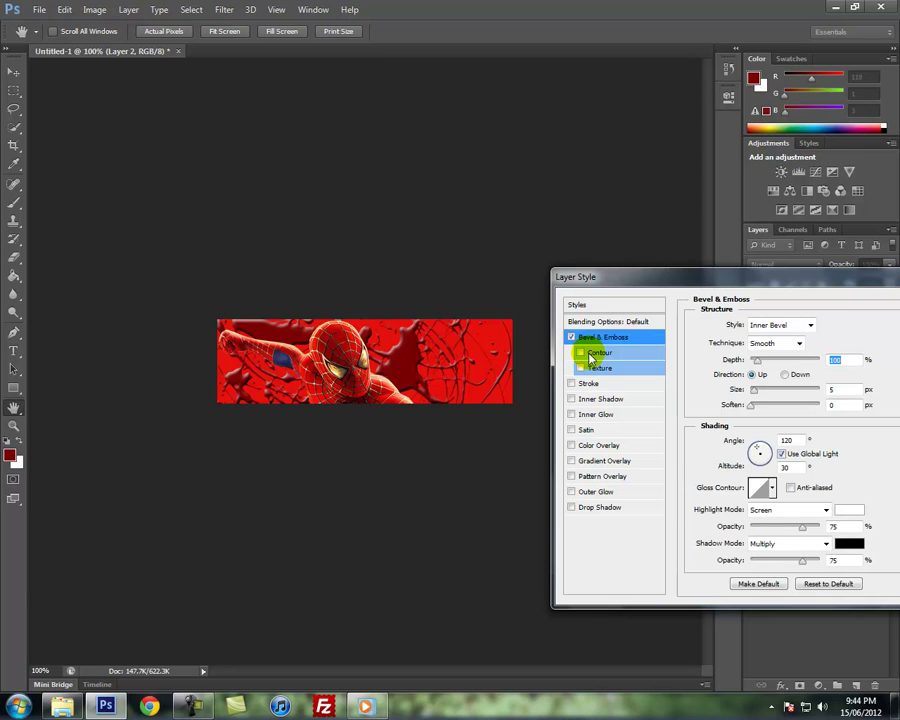
left_click(580, 354)
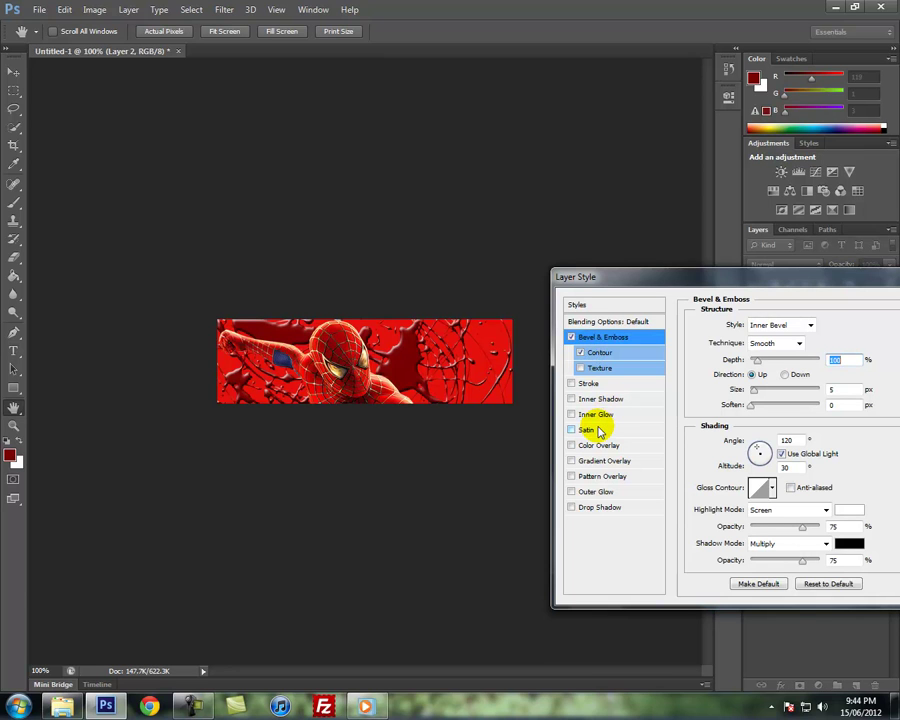
Try a 1 px Stroke on the splatter layer, then switch it off.
left_click(572, 384)
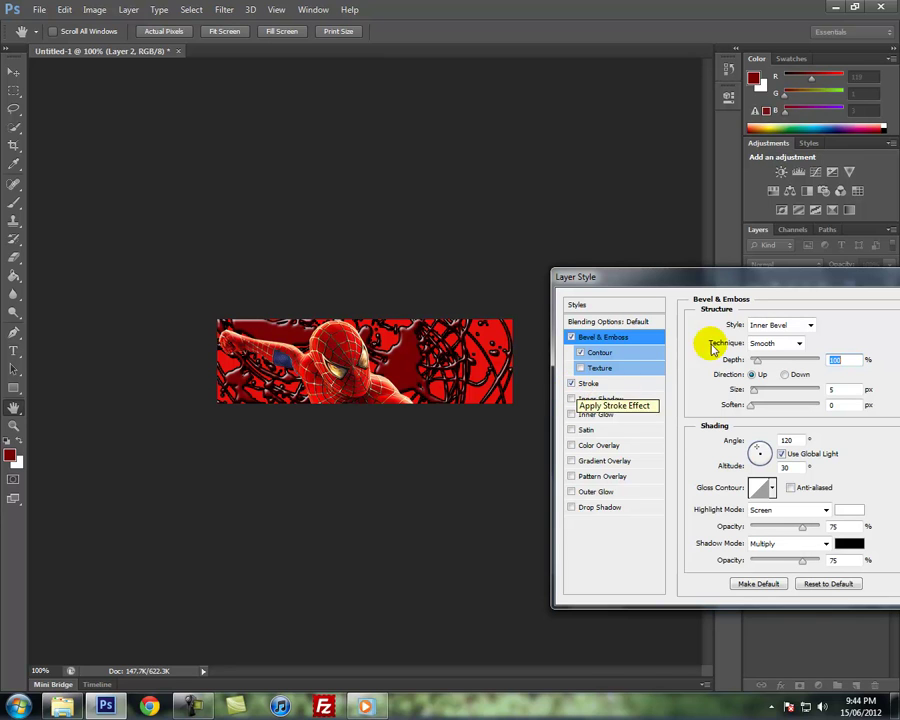
left_click(588, 384)
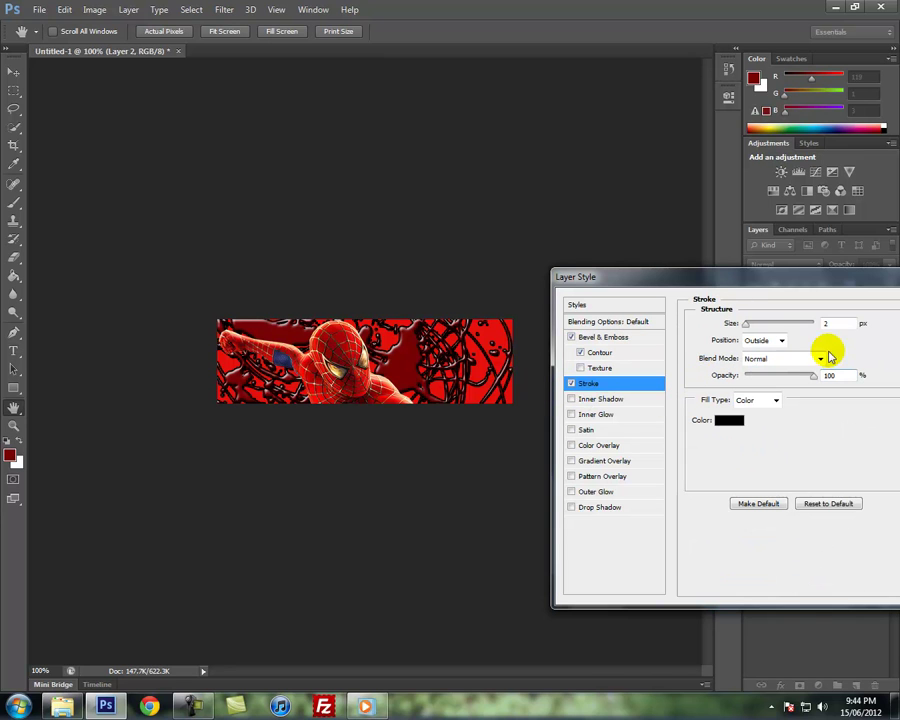
key("Down")
key("Down")
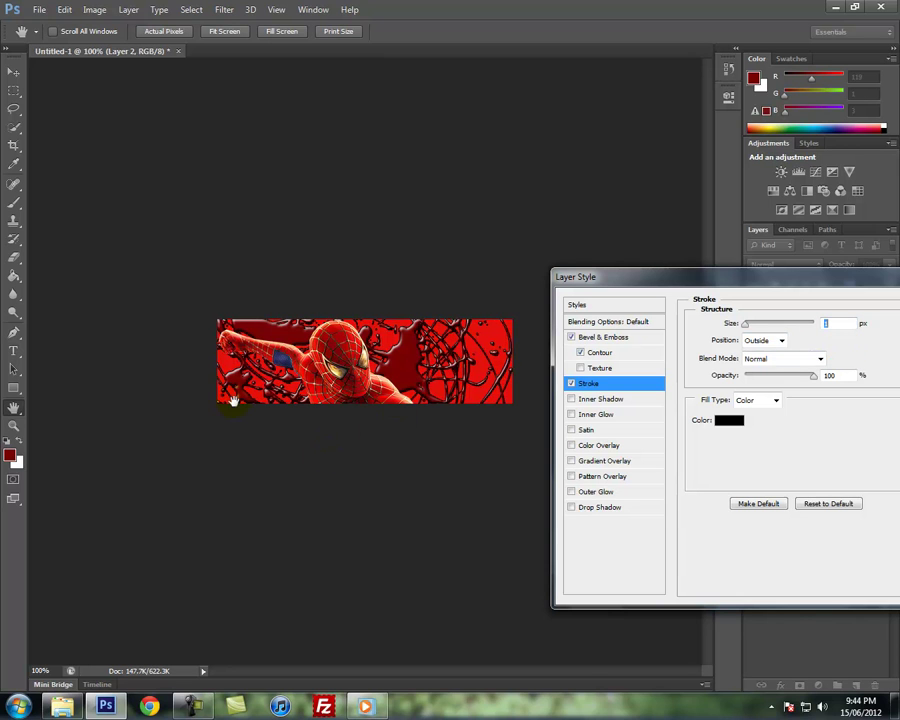
left_click(577, 384)
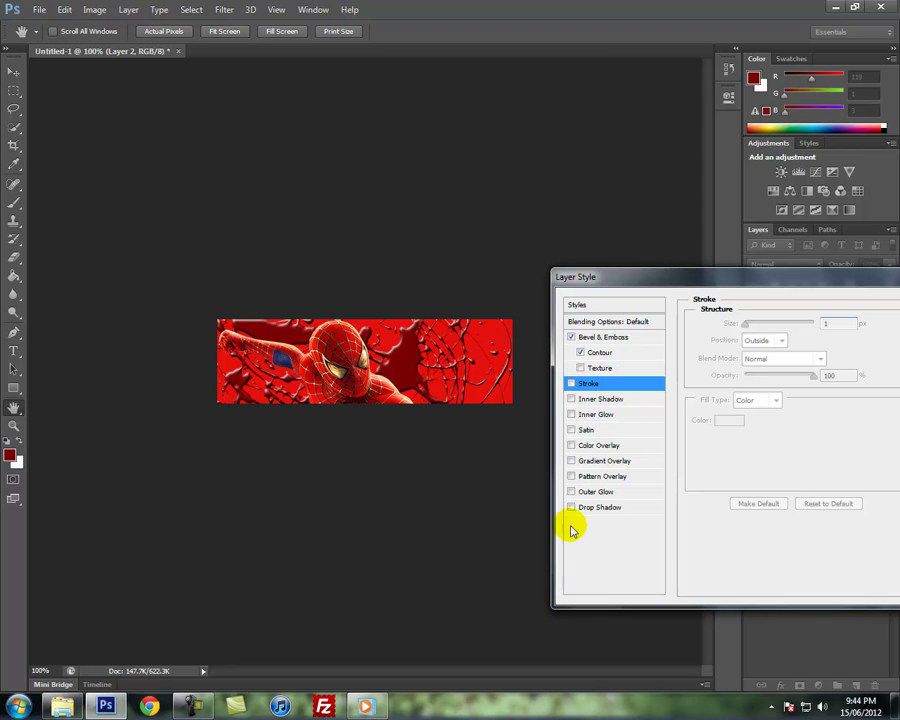
Add an Outer Glow to Layer 2 in pure red ff0000.
left_click(587, 493)
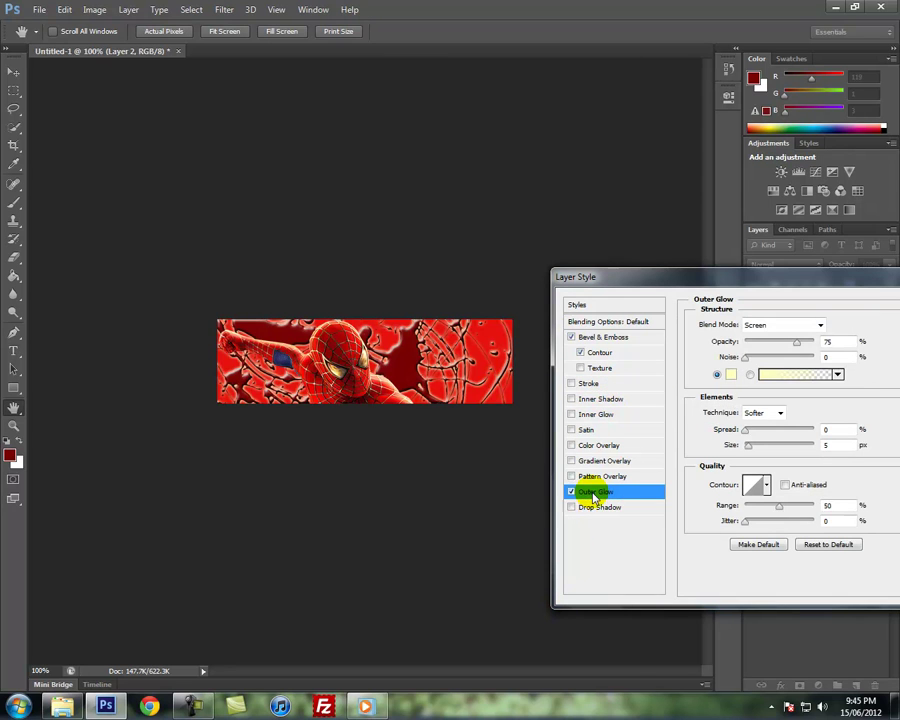
left_click(728, 374)
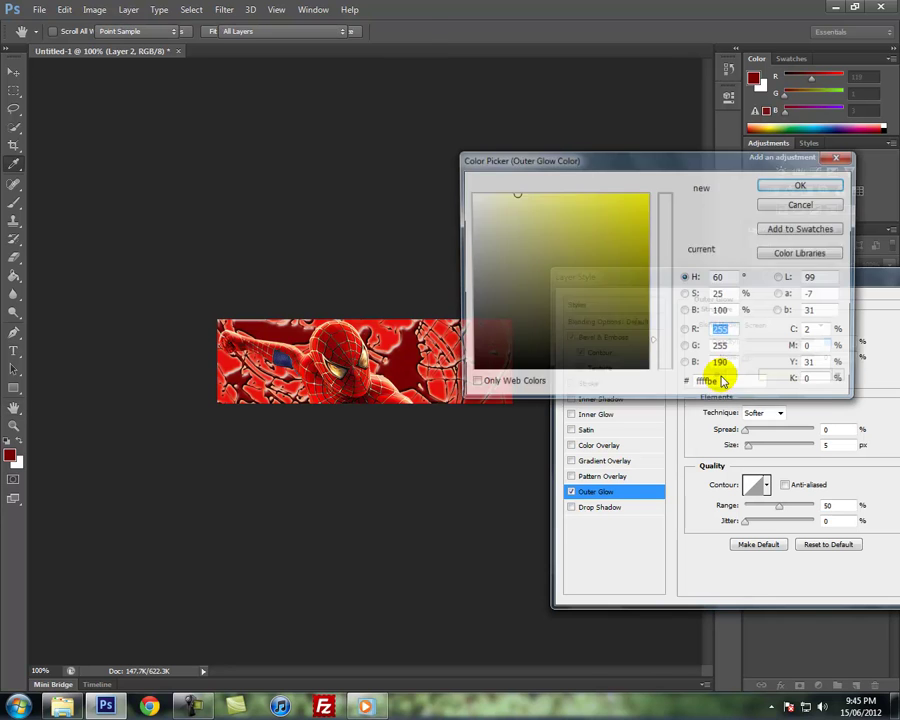
left_click_drag(664, 255, 664, 226)
left_click(664, 194)
left_click(649, 193)
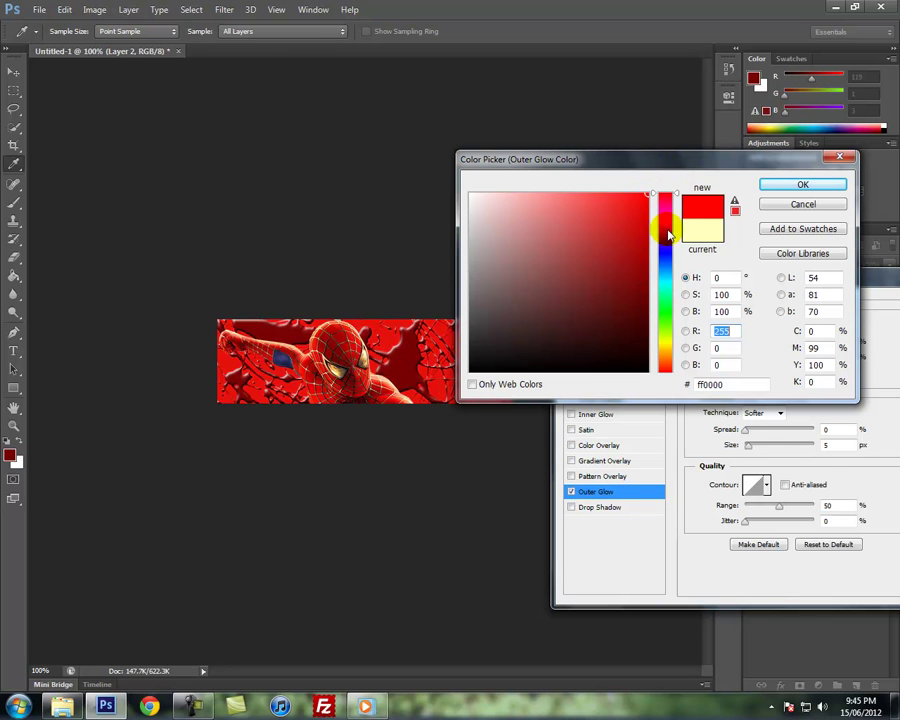
mouse_move(663, 193)
left_mouse_down()
mouse_move(656, 222)
mouse_move(660, 170)
mouse_move(655, 247)
mouse_move(676, 275)
mouse_move(387, 430)
left_mouse_up()
left_click(800, 185)
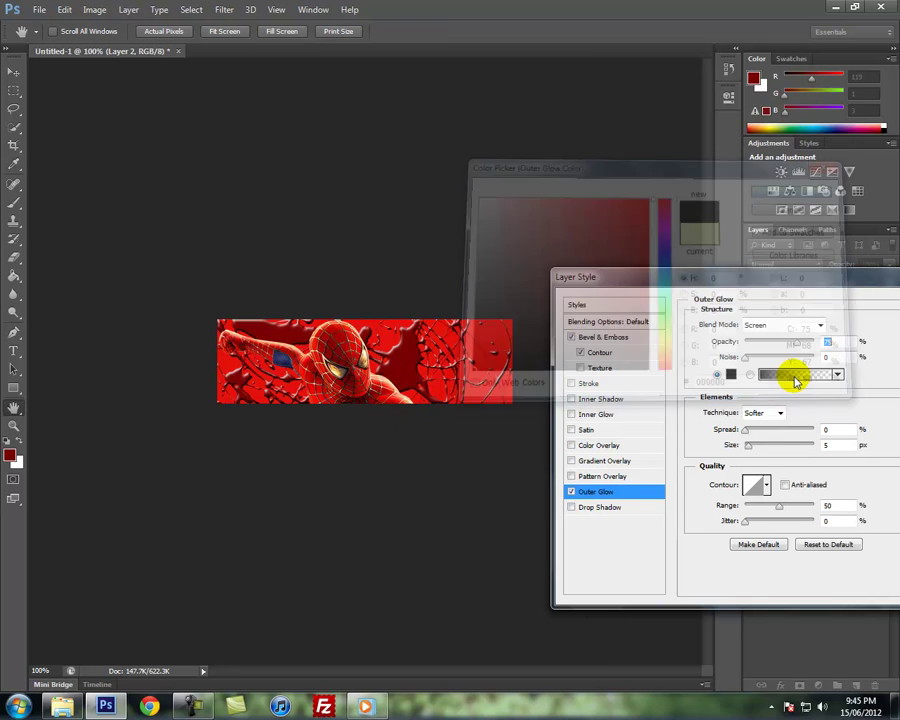
Set the glow to spread 22 and size 38, then drop it and apply the style.
mouse_move(747, 429)
left_mouse_down()
mouse_move(754, 456)
mouse_move(749, 430)
mouse_move(760, 431)
left_mouse_up()
left_click_drag(748, 446, 698, 444)
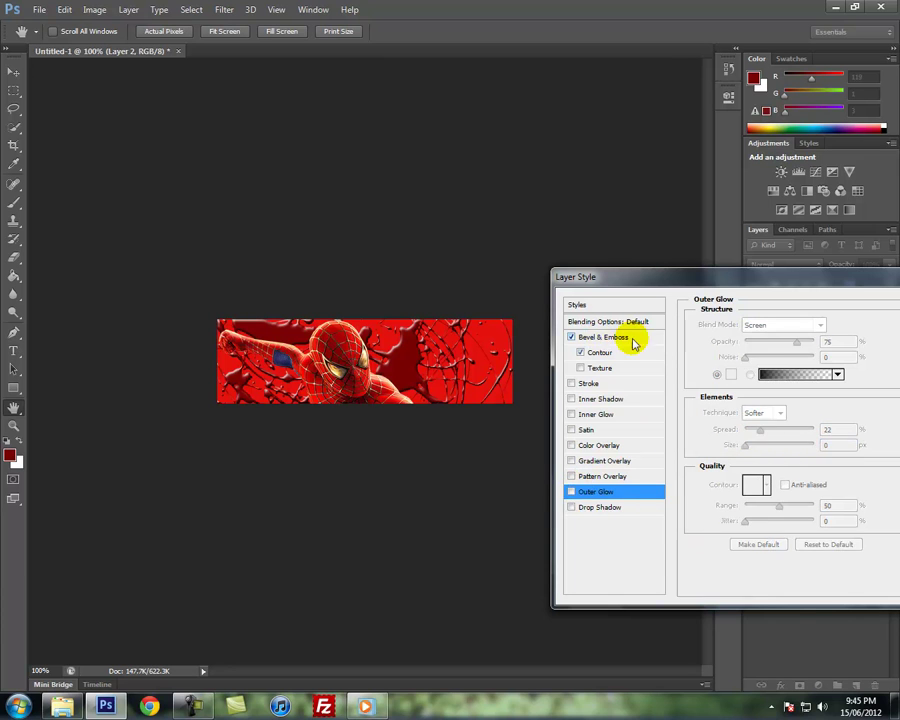
left_click(595, 338)
left_click_drag(633, 281, 425, 281)
left_click(742, 302)
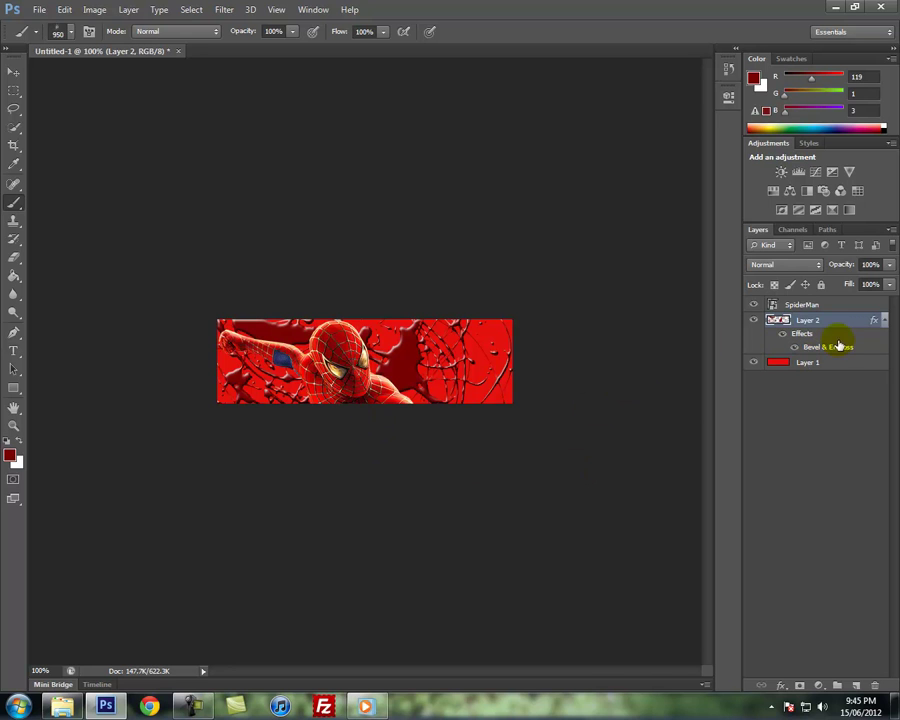
Give the SpiderMan layer a Stroke in dark red 890002, sampled from the image and brightened.
left_click(829, 306)
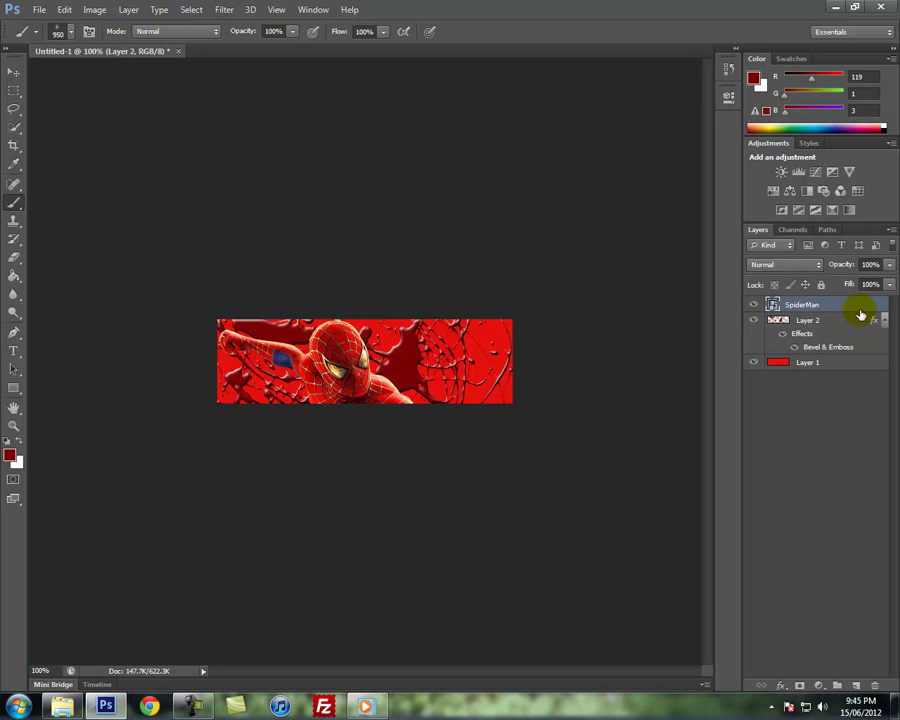
left_click(784, 686)
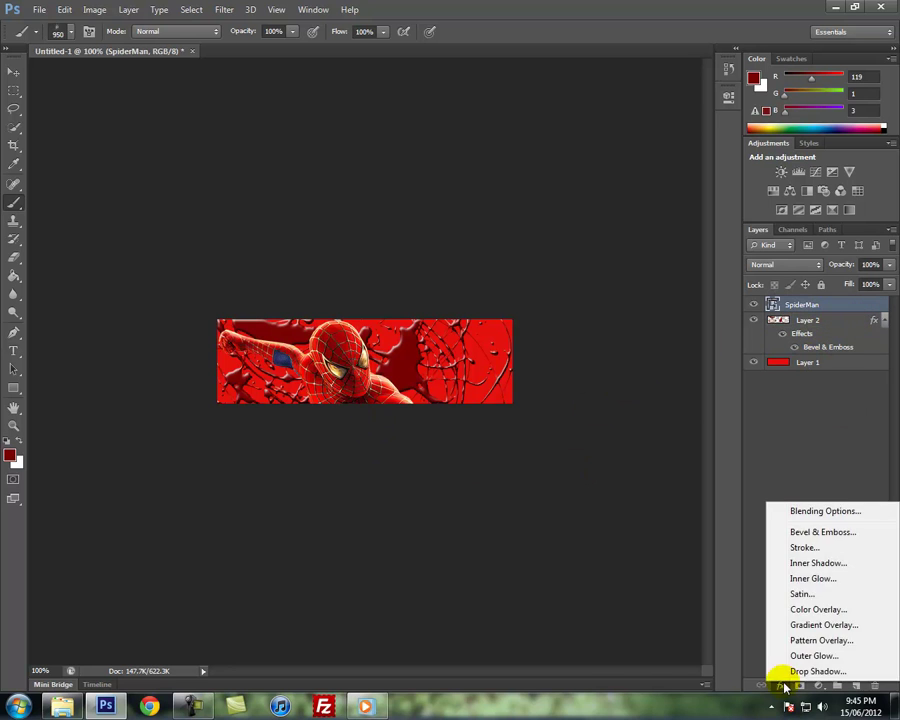
left_click(812, 549)
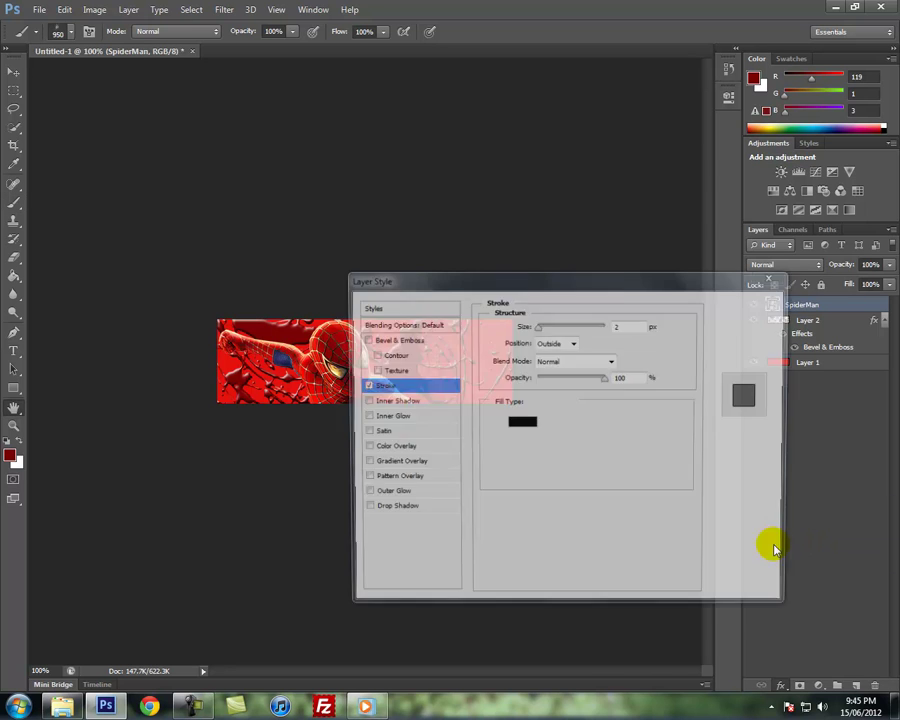
mouse_move(418, 283)
left_mouse_down()
mouse_move(597, 281)
mouse_move(590, 289)
left_mouse_up()
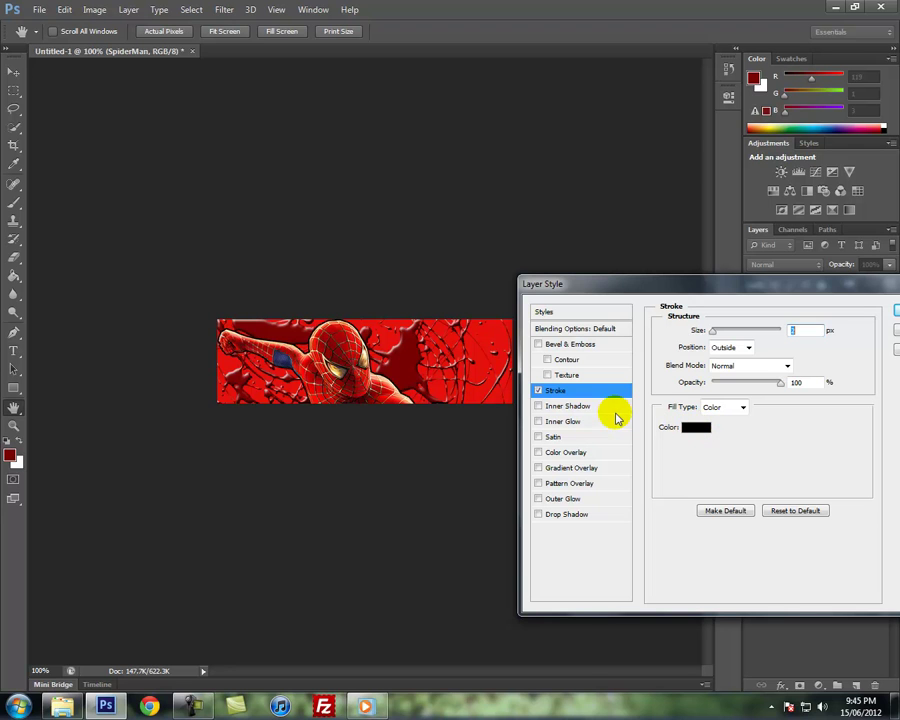
left_click(696, 427)
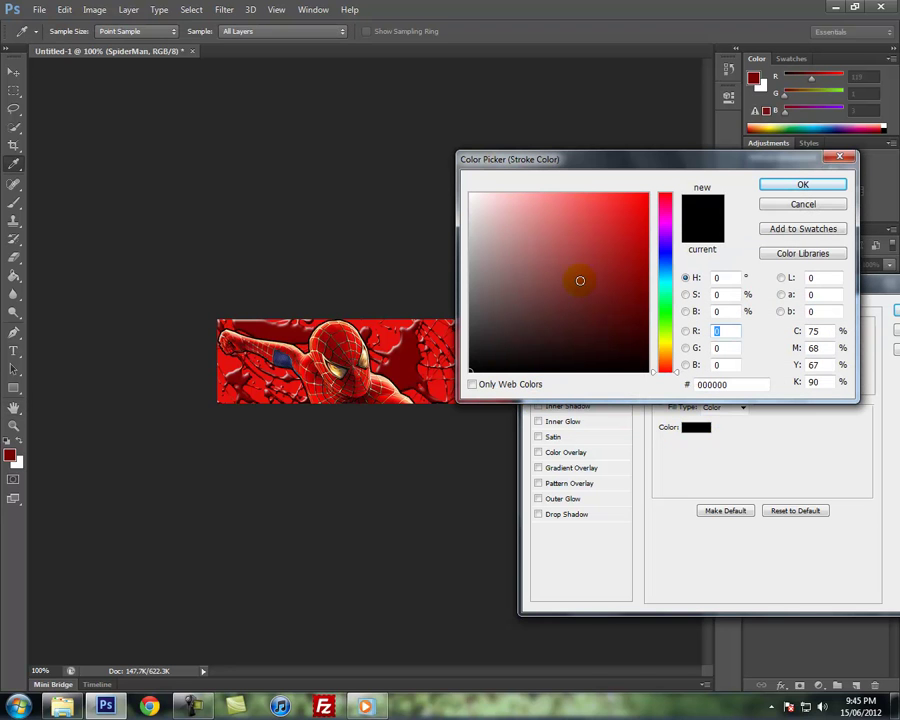
left_click(409, 362)
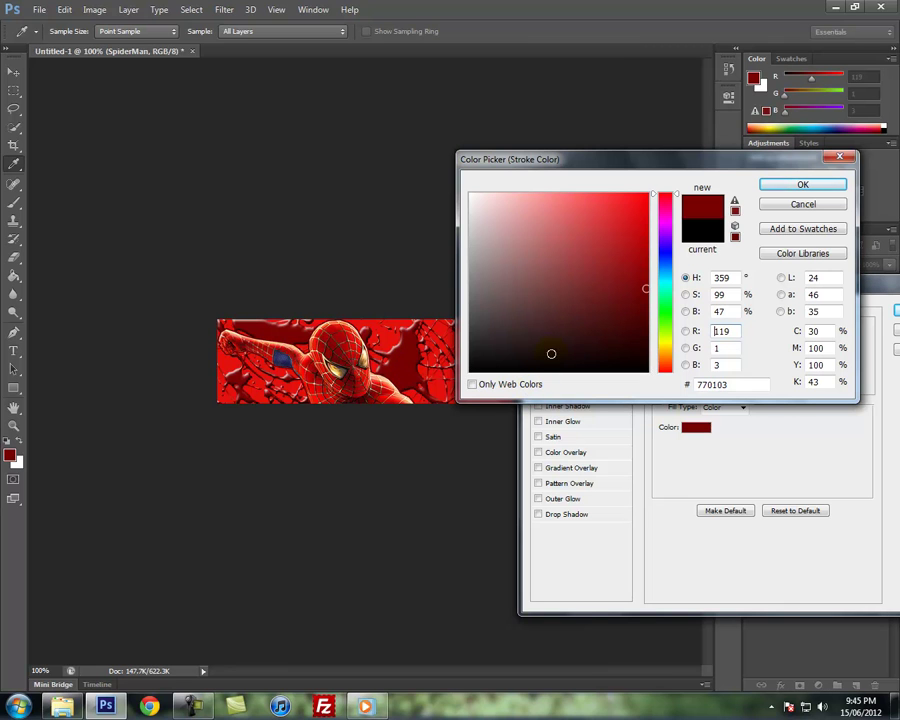
left_click_drag(647, 288, 654, 275)
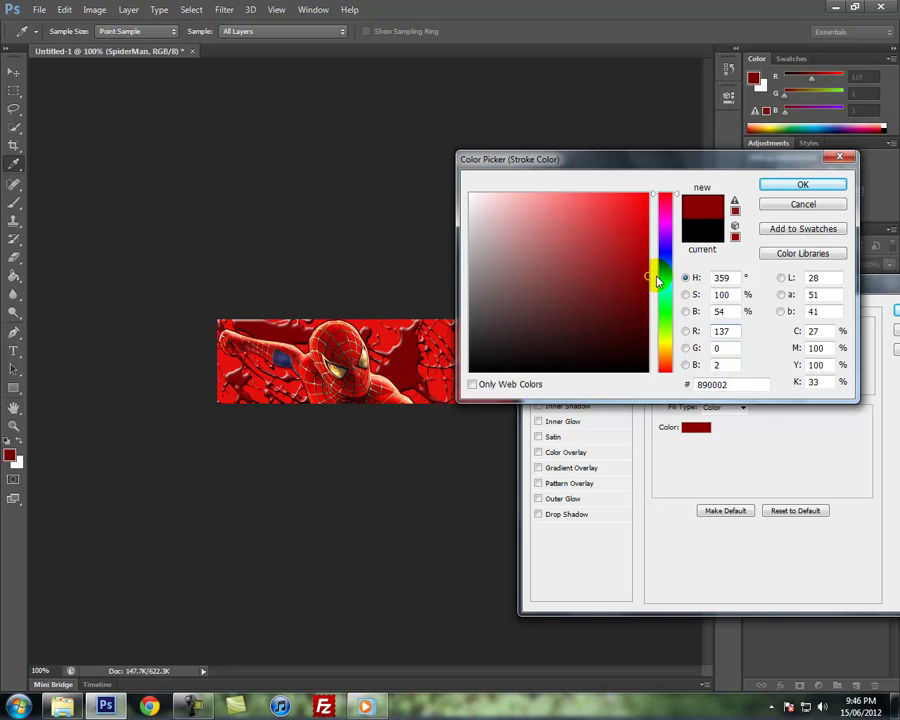
left_click(775, 185)
left_click(896, 330)
key("b")
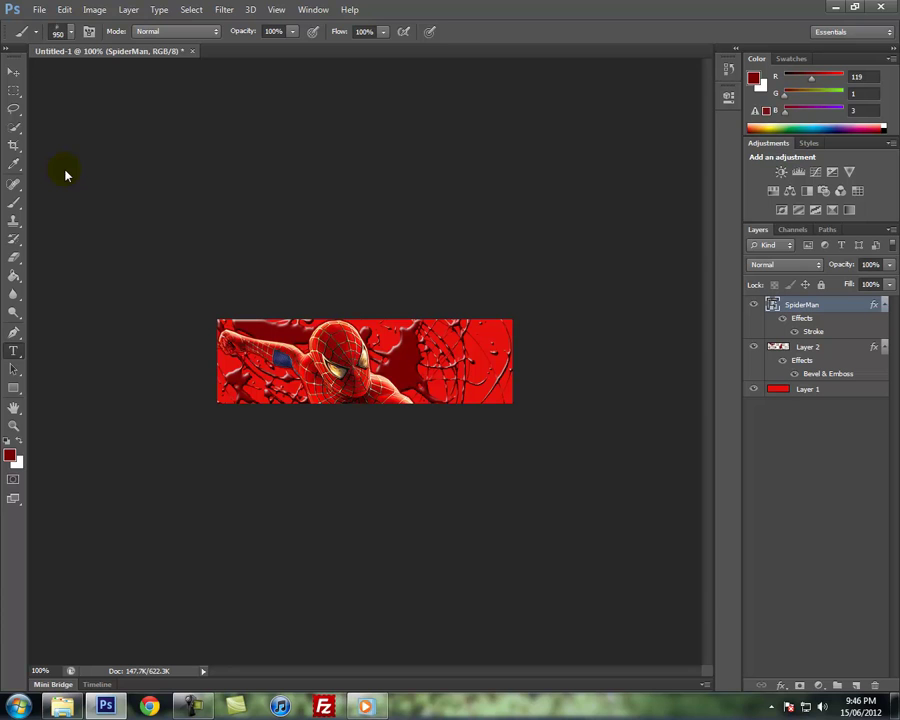
Select the Type tool with Sonic Empire at 12 pt as the font.
key("t")
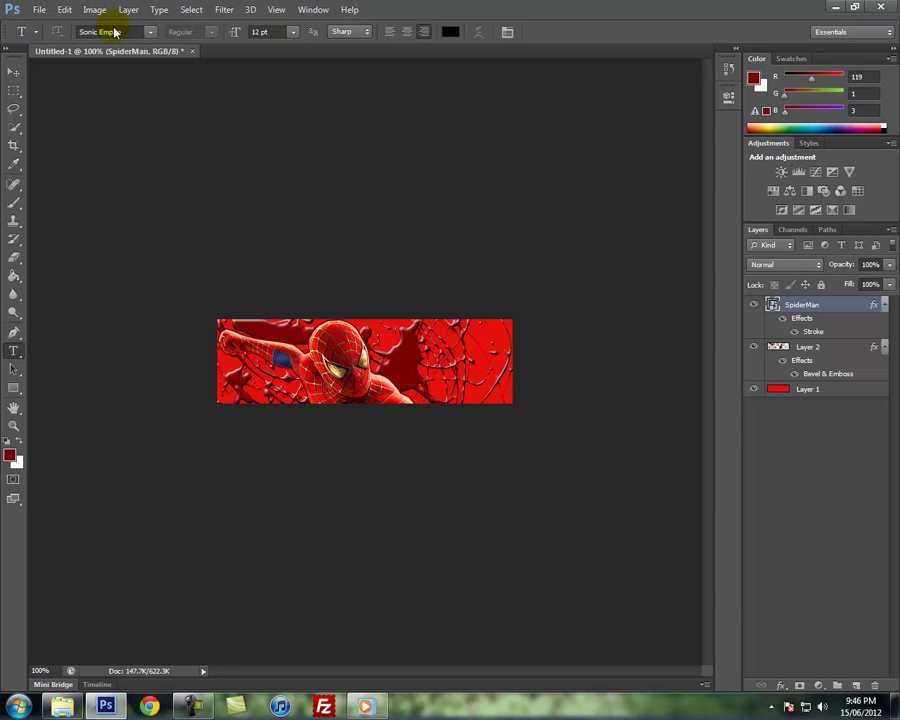
left_click(153, 35)
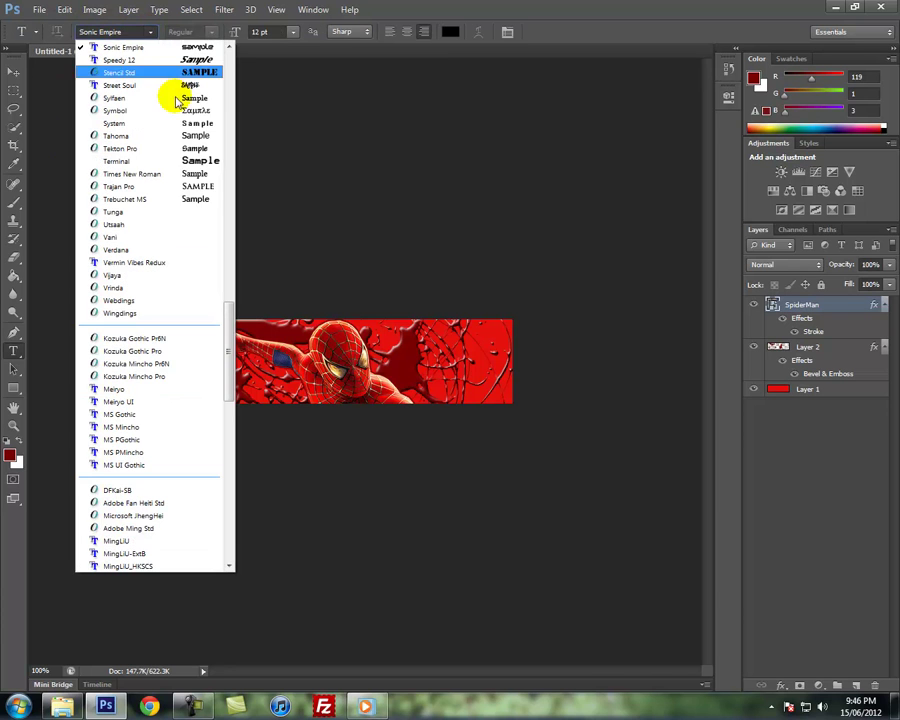
scroll(196, 234, "up", 3)
scroll(196, 236, "up", 2)
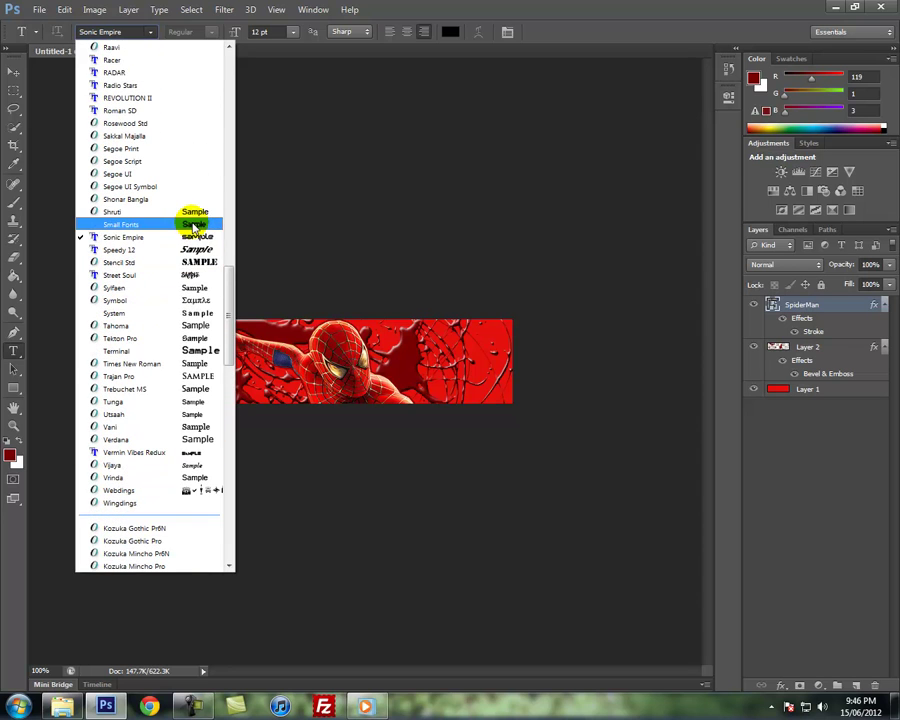
key("Escape")
Switch to the Chrome window showing the ModdedGame forum.
left_click(148, 708)
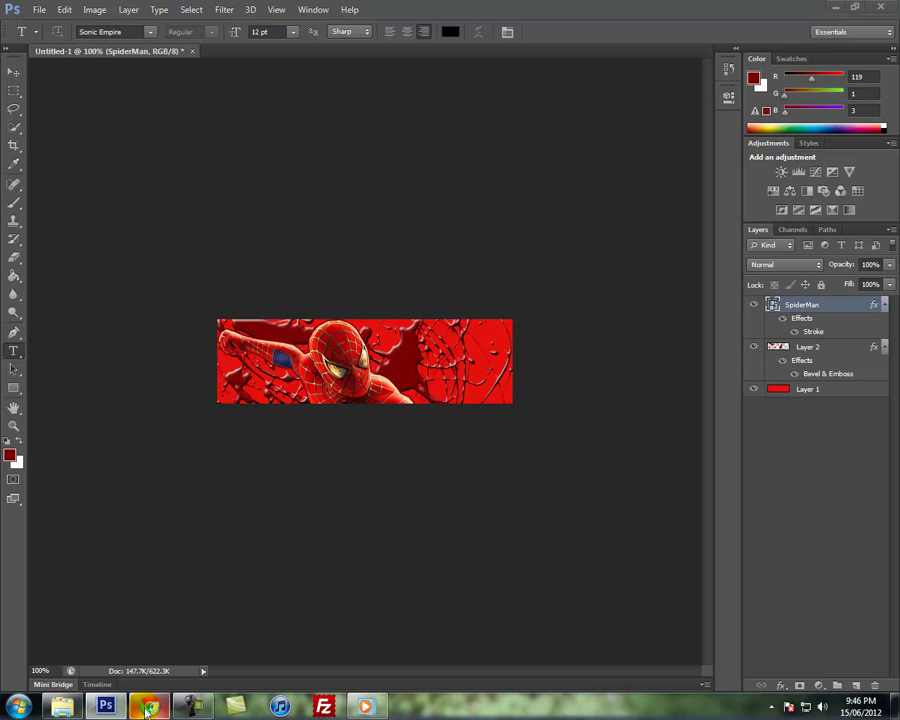
mouse_move(122, 712)
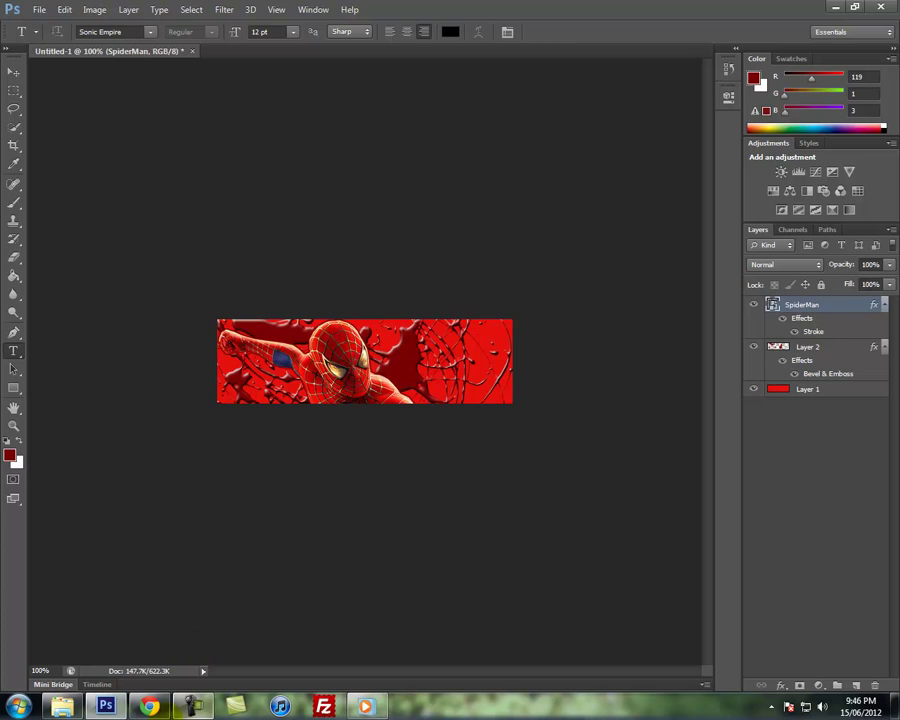
left_click(149, 706)
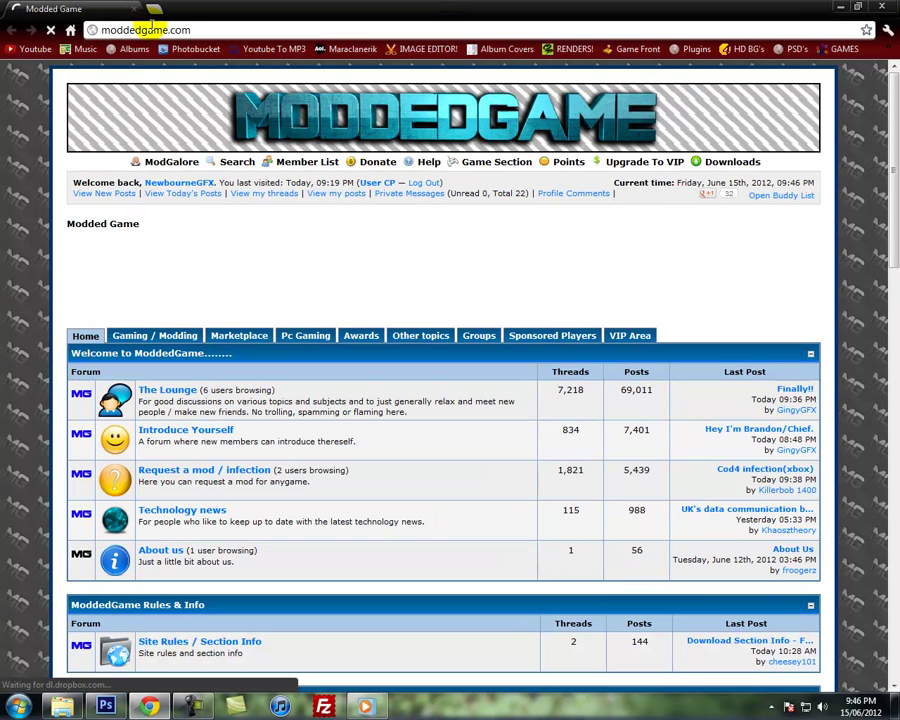
Search dafont for 'spider' fonts.
left_click(150, 30)
type("DAFON")
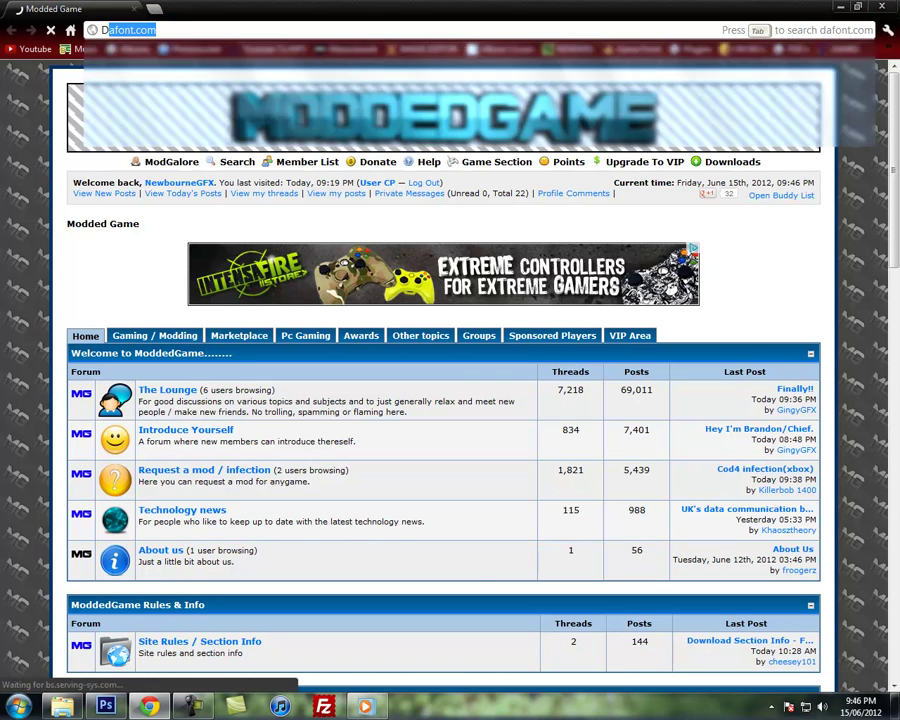
type("T.COM")
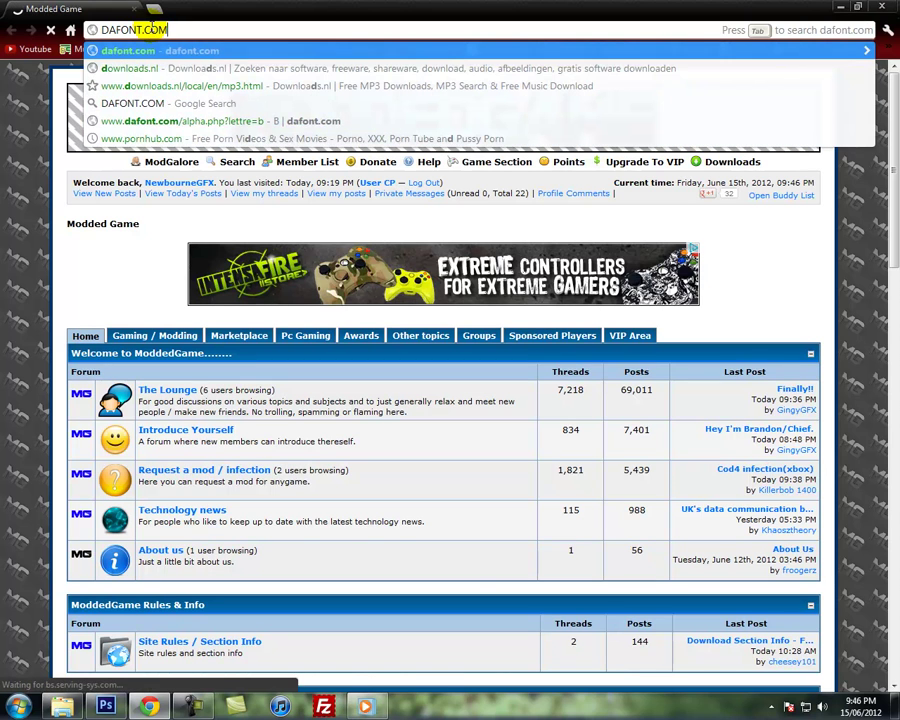
key("ctrl+a")
key("BackSpace")
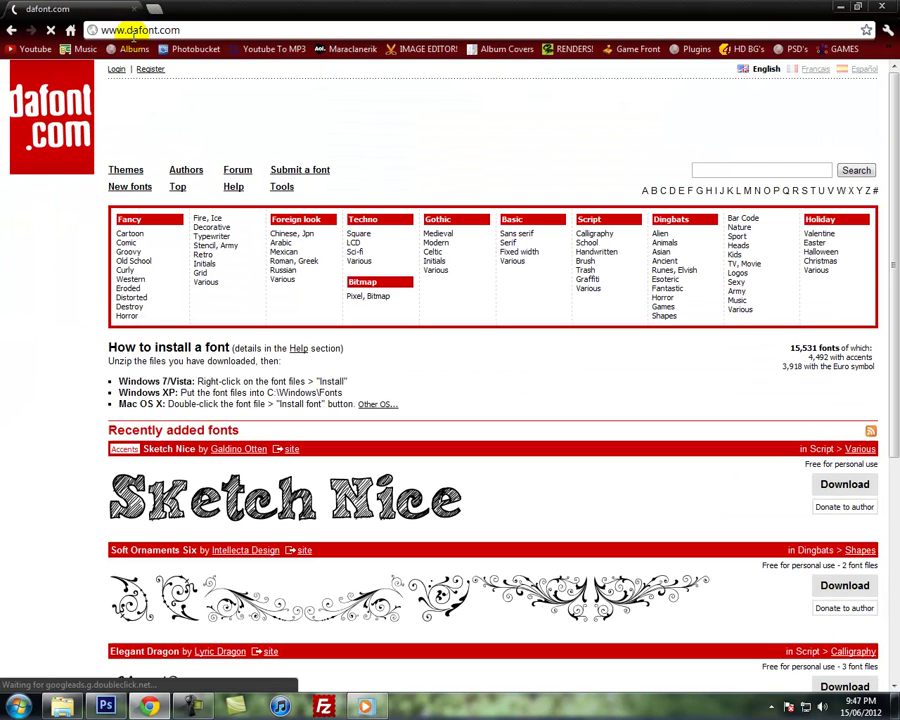
left_click(744, 169)
type("spider")
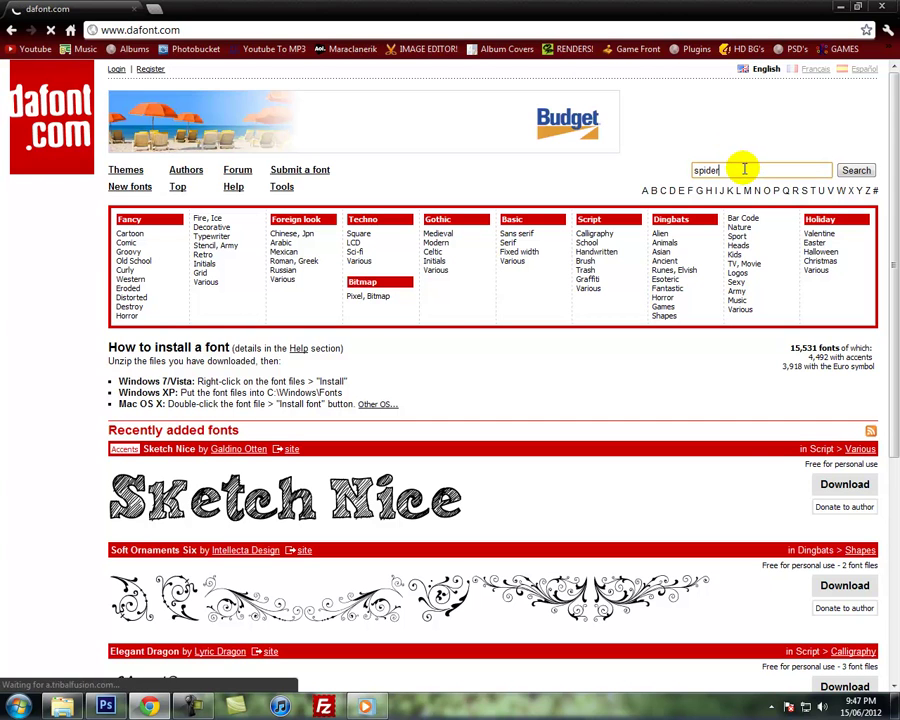
key("Return")
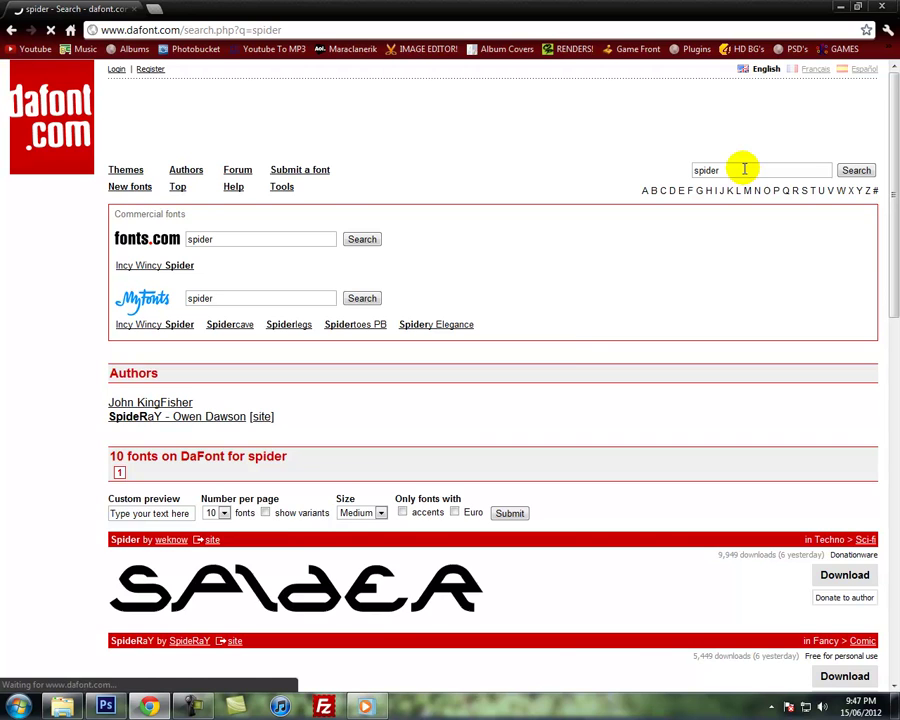
Open The Amazing Spider-Man font page and open its downloaded zip.
scroll(548, 350, "down", 3)
scroll(548, 352, "down", 7)
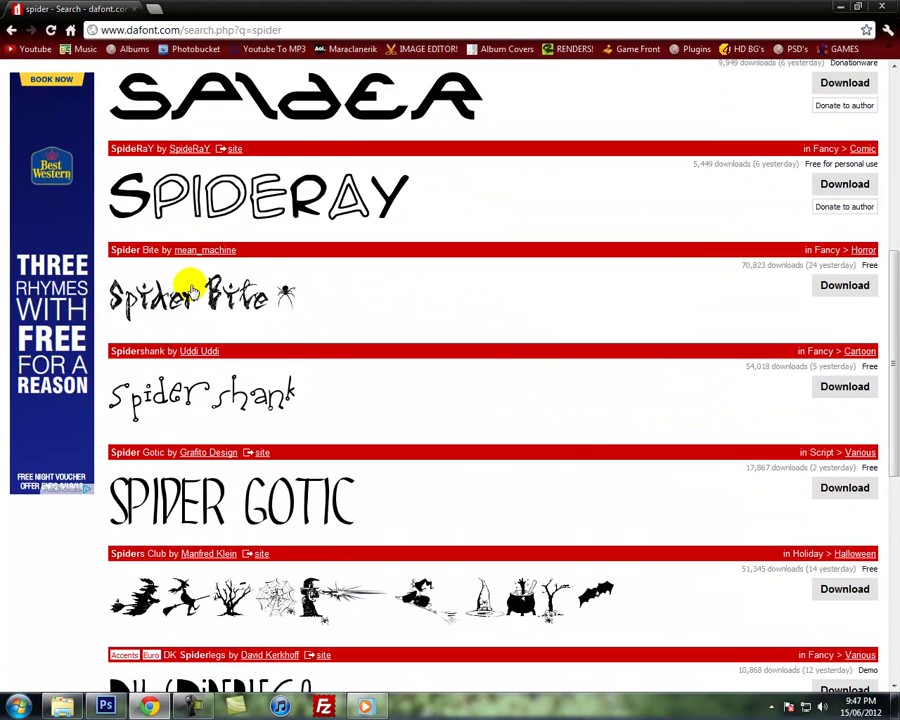
scroll(192, 290, "down", 4)
scroll(194, 286, "down", 3)
scroll(194, 284, "down", 4)
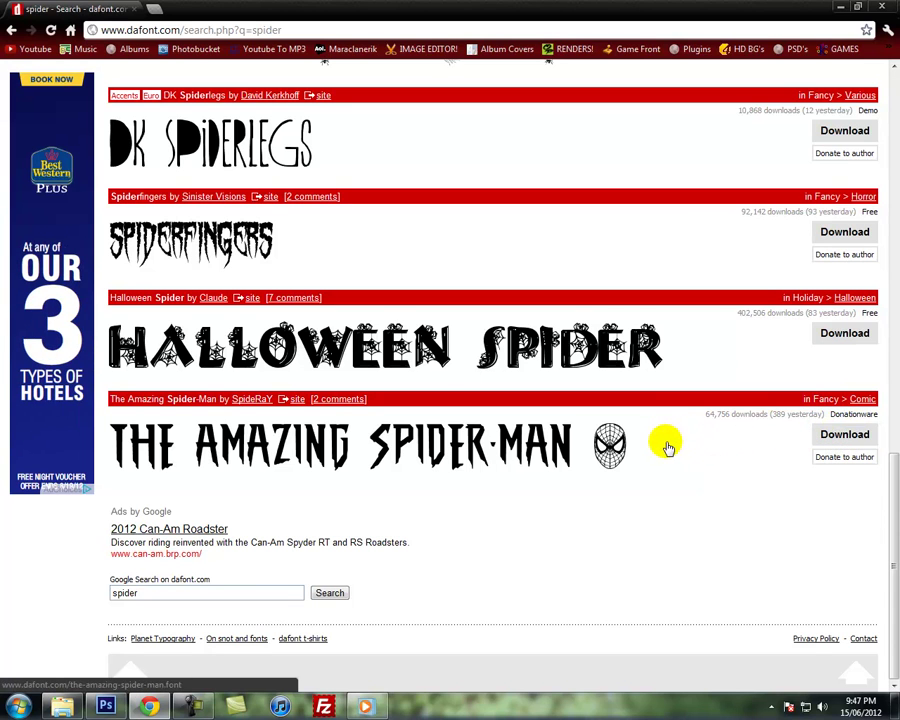
left_click(284, 436)
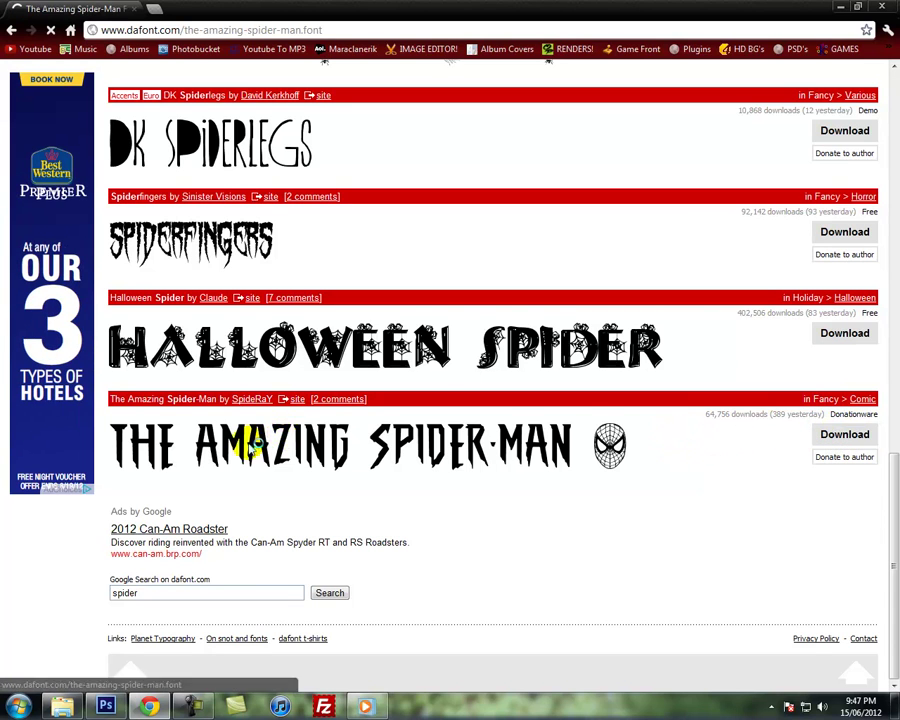
scroll(6, 445, "down", 3)
scroll(6, 445, "down", 2)
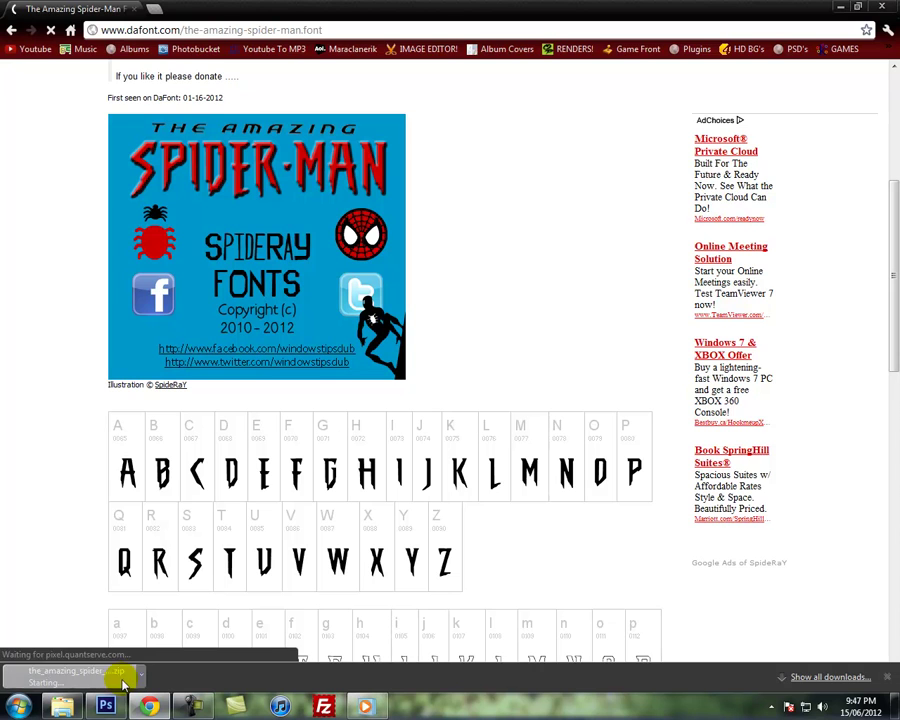
scroll(10, 438, "down", 1)
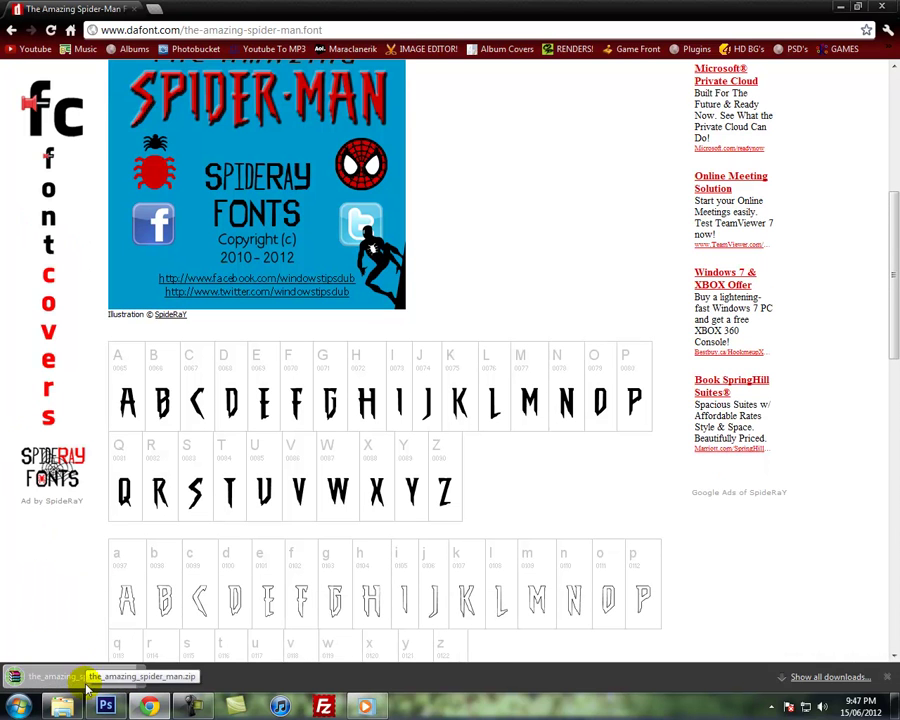
left_click(80, 683)
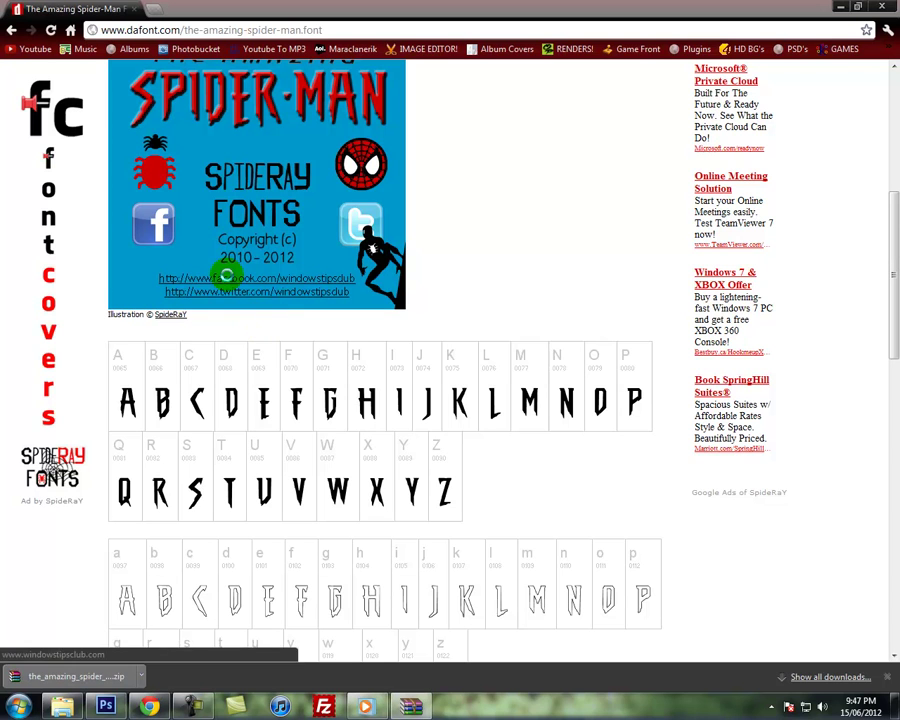
Install THE AMAZING SPIDER-MAN .ttf from the archive, then close the font viewer and WinRAR.
left_click(490, 391)
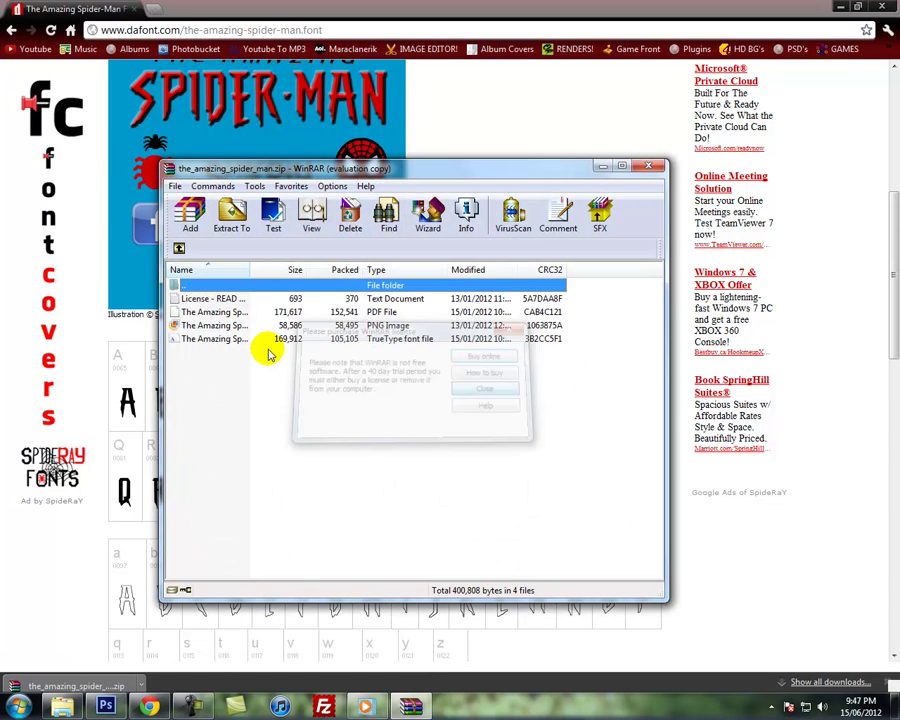
double_click(278, 341)
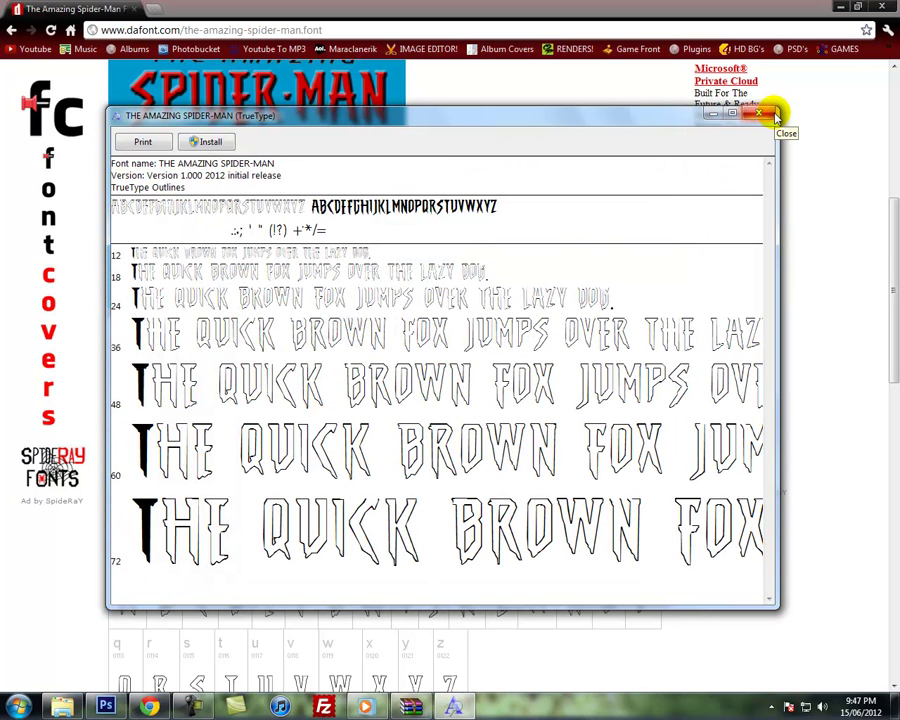
left_click(770, 112)
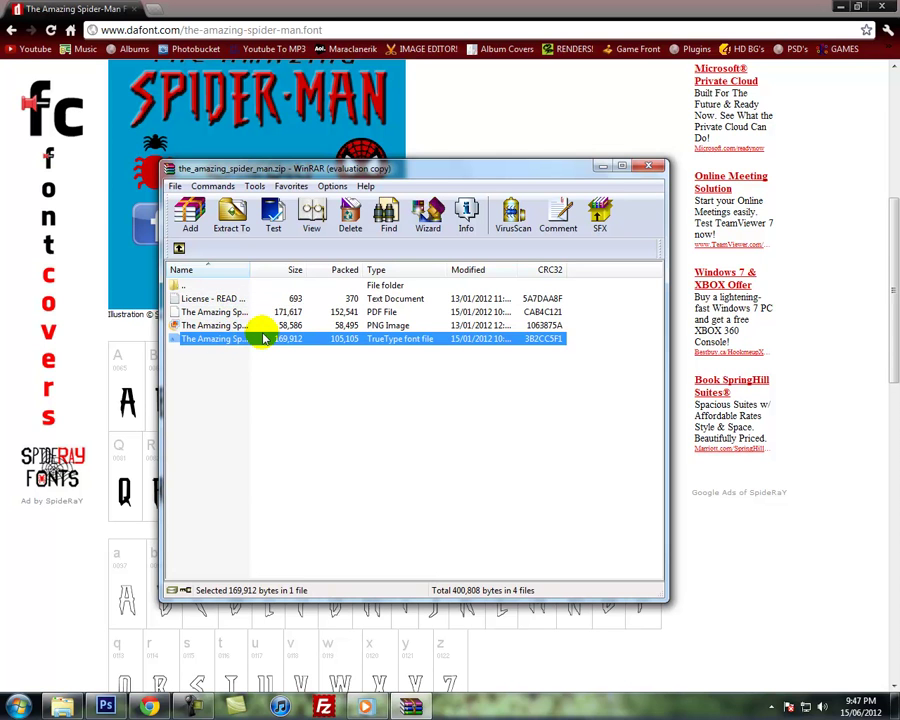
double_click(466, 337)
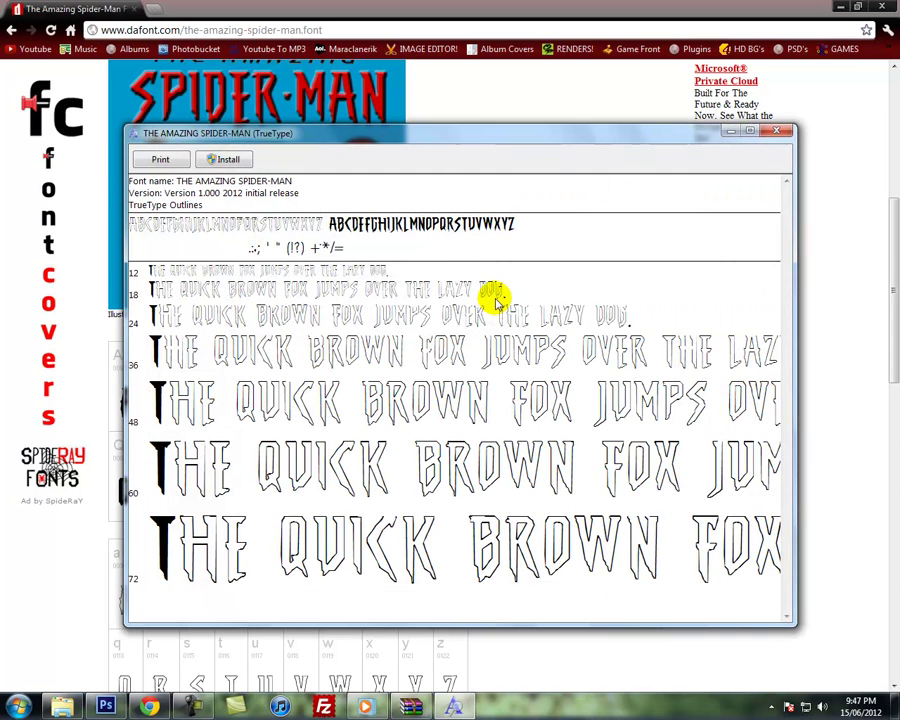
left_click(224, 159)
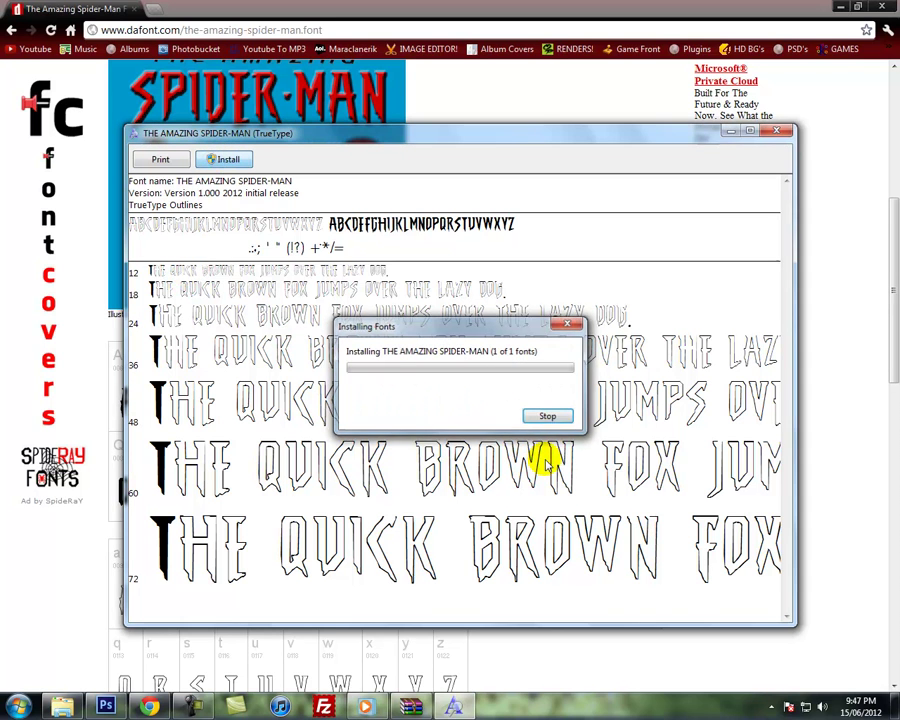
left_click(776, 130)
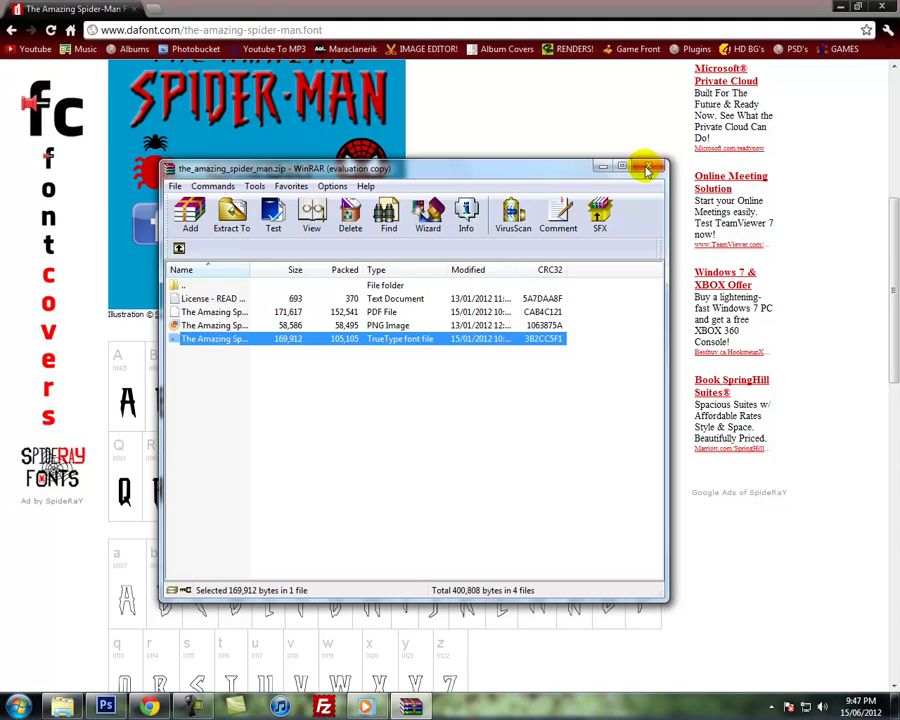
left_click(648, 166)
Back on the banner, set the type font to THE AMAZING SPIDER-MAN and start a text layer.
left_click(108, 706)
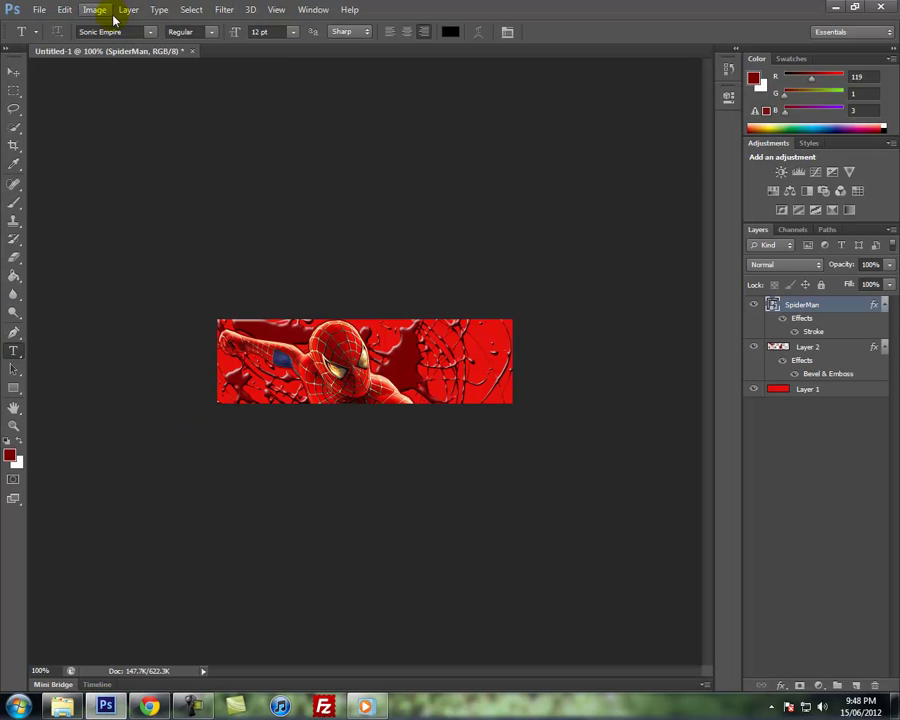
left_click(153, 35)
scroll(167, 247, "up", 3)
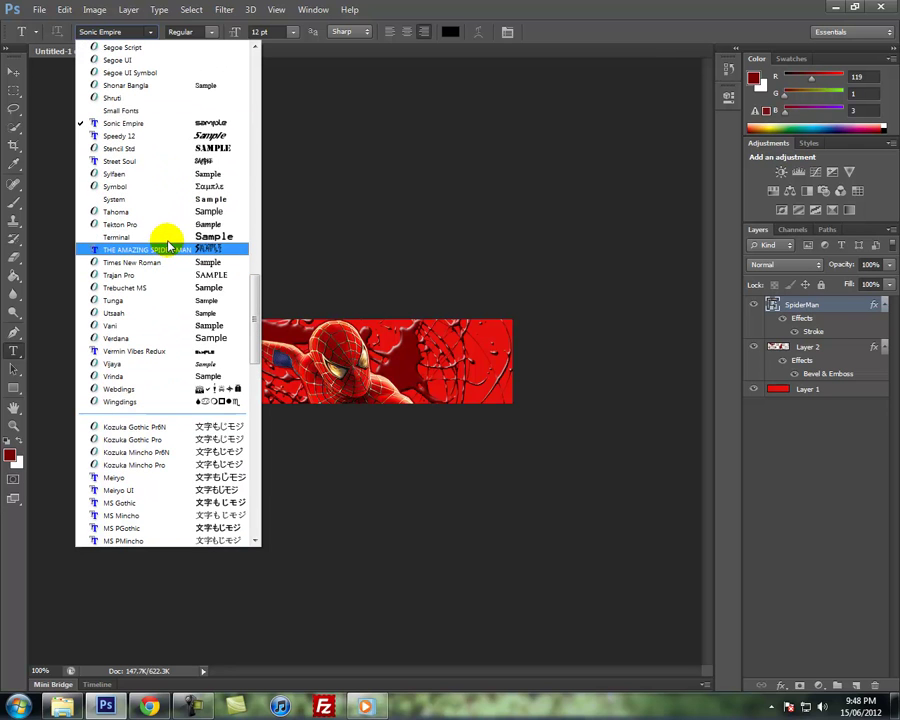
scroll(182, 193, "up", 15)
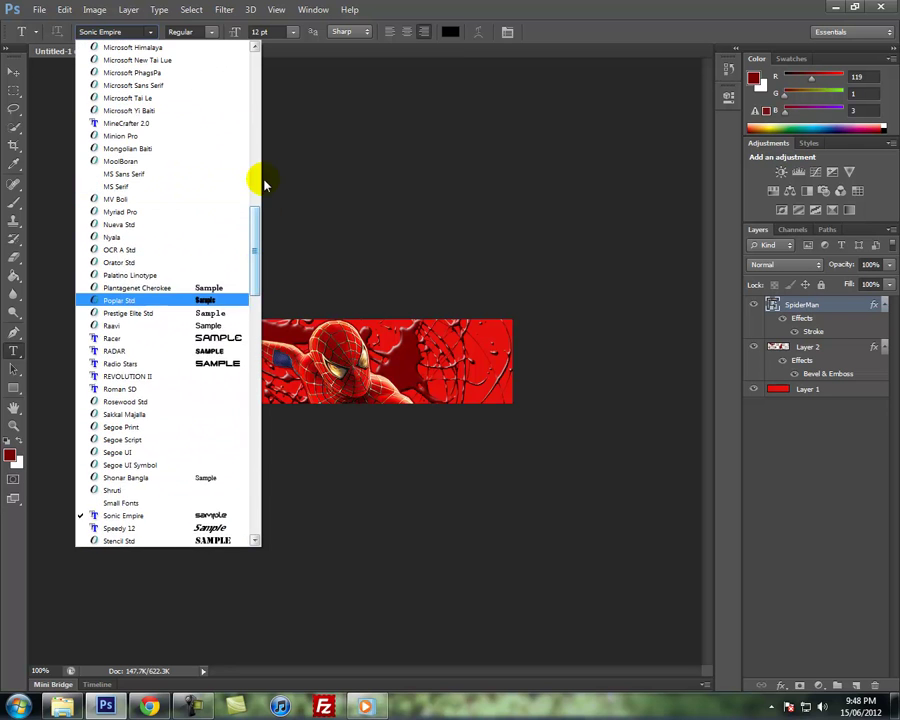
scroll(258, 64, "up", 12)
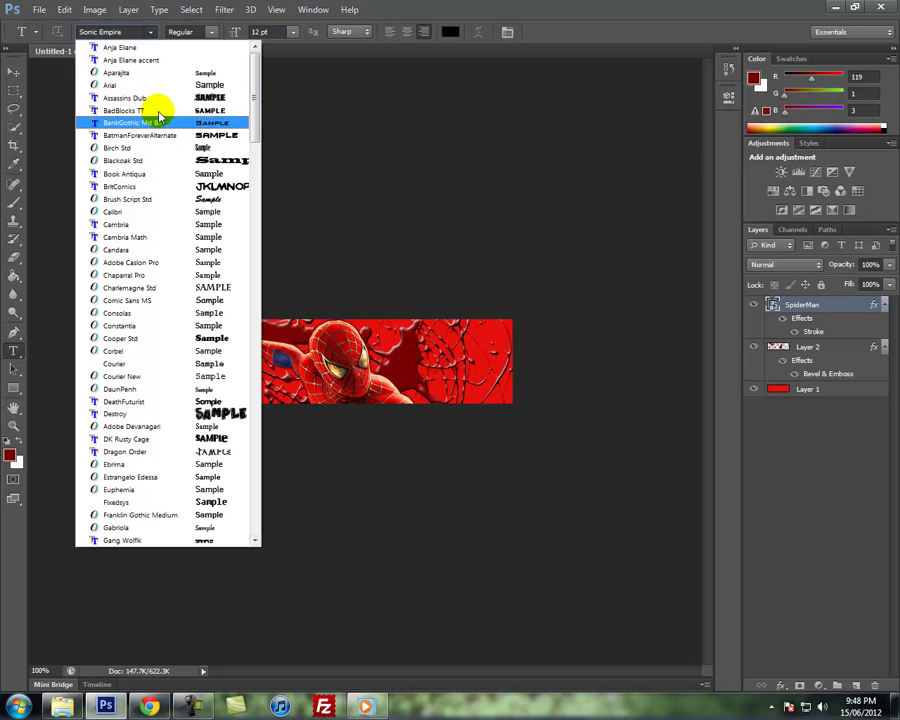
left_click_drag(255, 90, 261, 290)
left_click(177, 426)
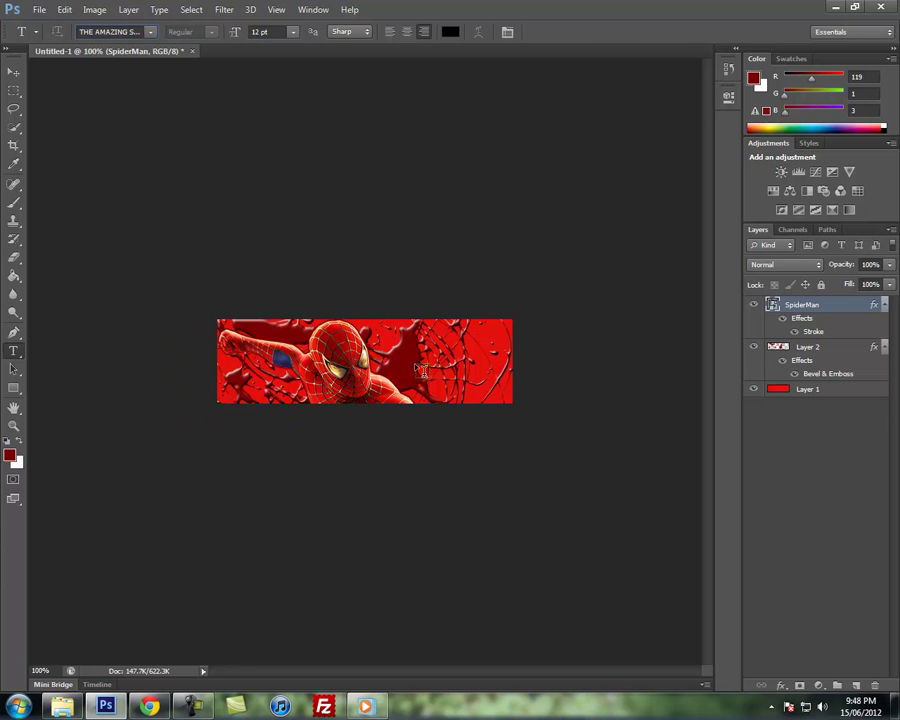
left_click(520, 408)
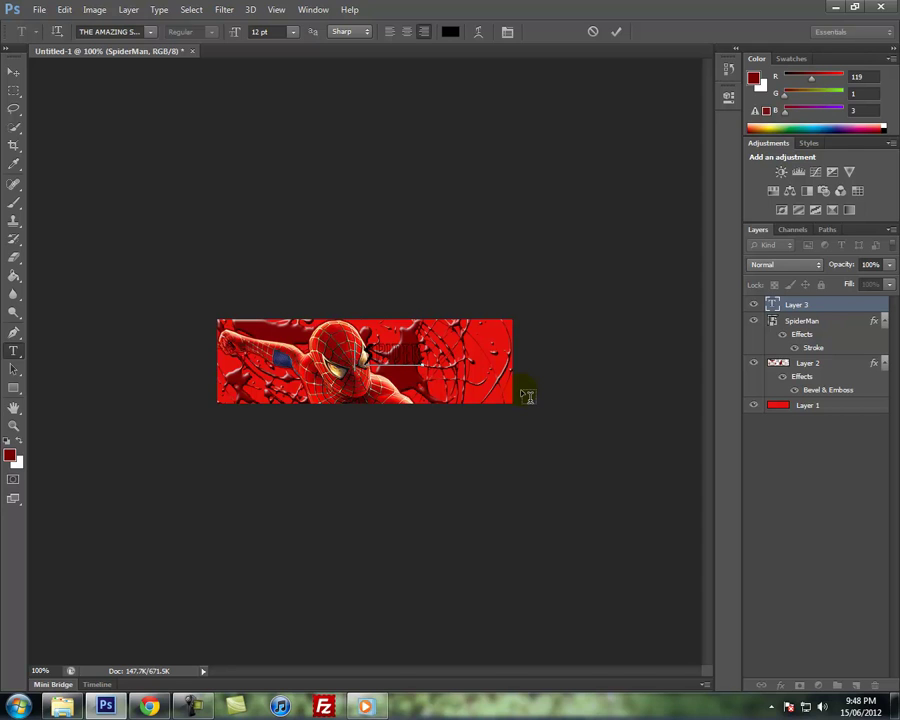
Type the 'Spider man' title, commit it, and move it to the banner's right side.
type("SPIDE")
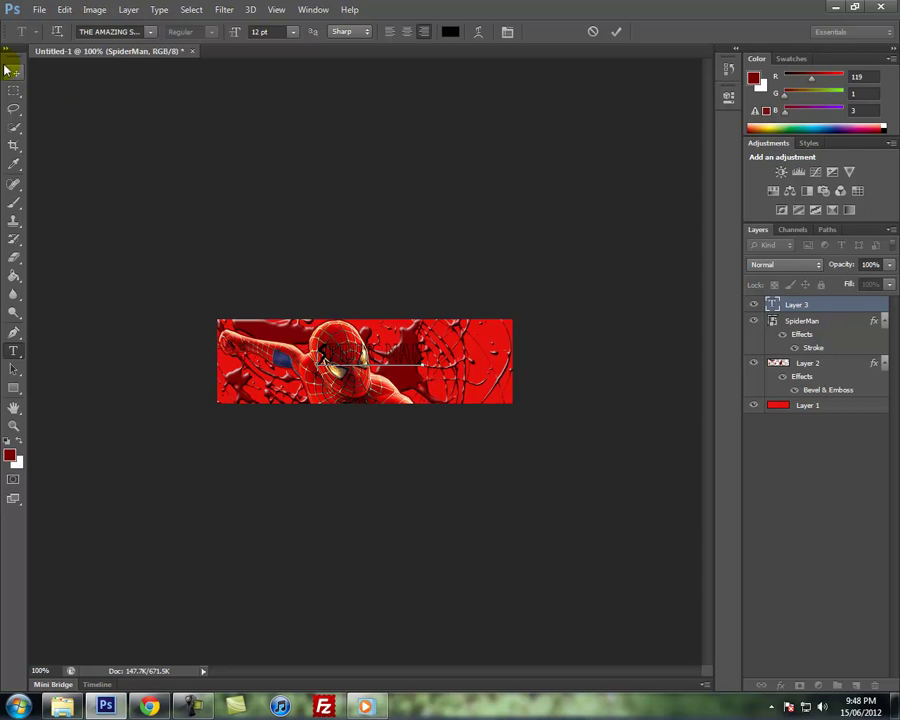
left_click(9, 70)
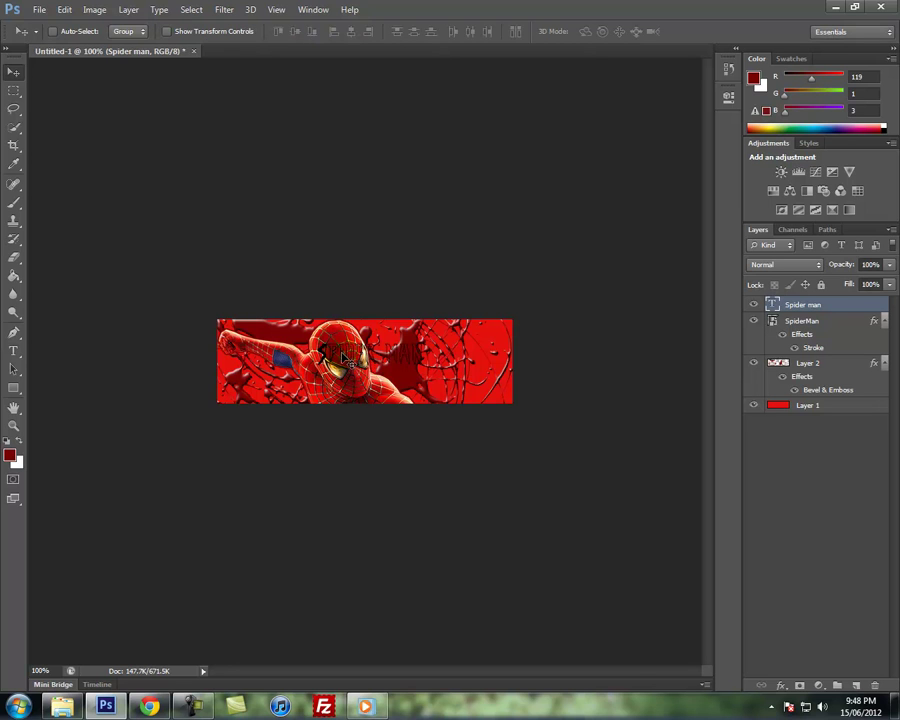
left_click_drag(347, 356, 405, 355)
Enlarge the title with Ctrl+T and open its Layer Style settings.
key("ctrl+t")
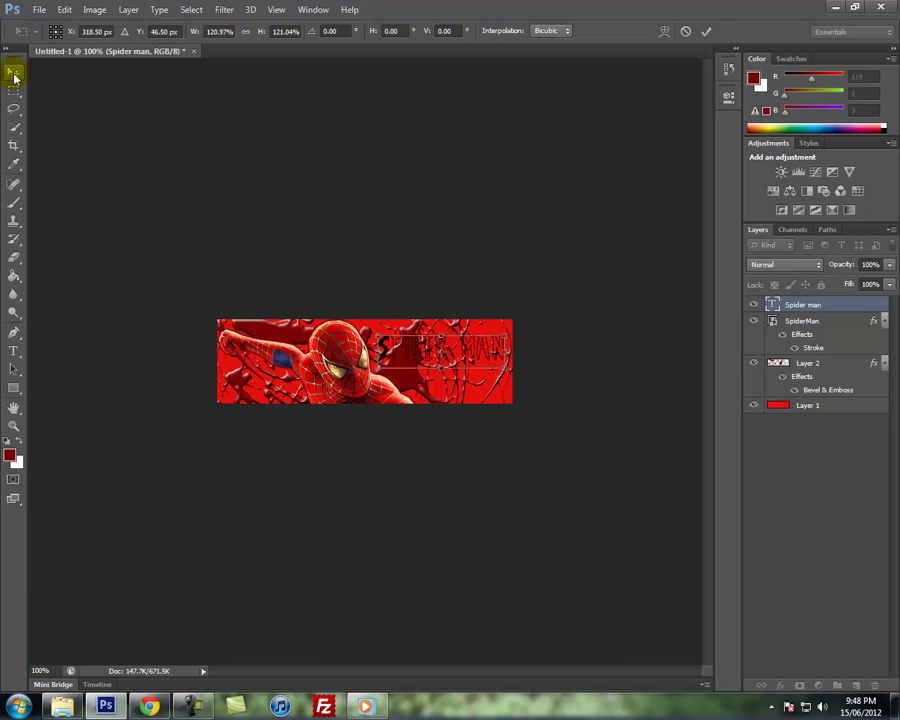
left_click(13, 72)
left_click(375, 268)
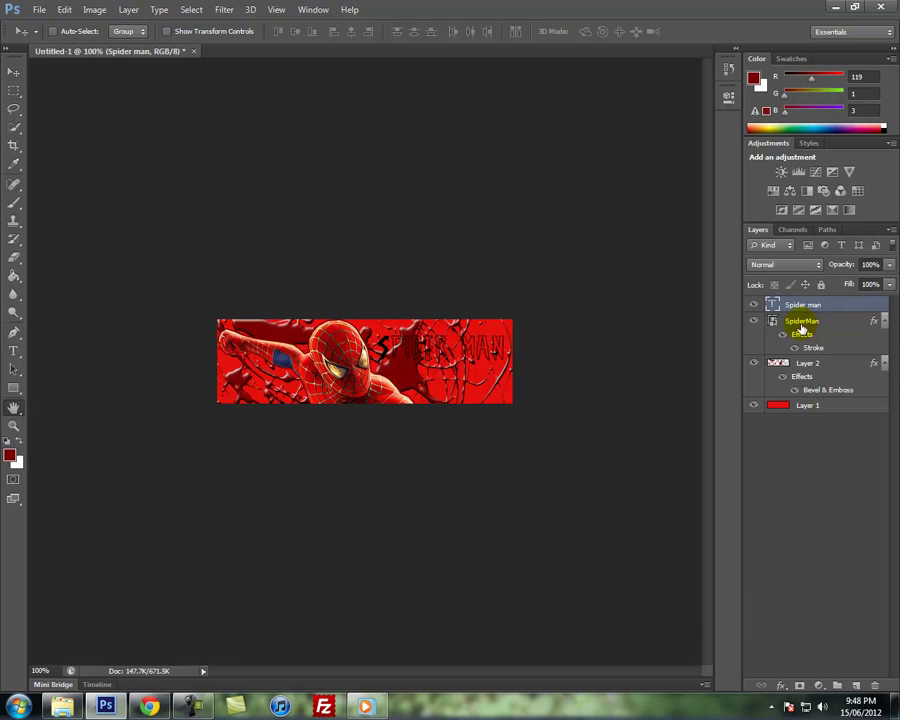
double_click(798, 310)
left_click_drag(599, 286, 682, 287)
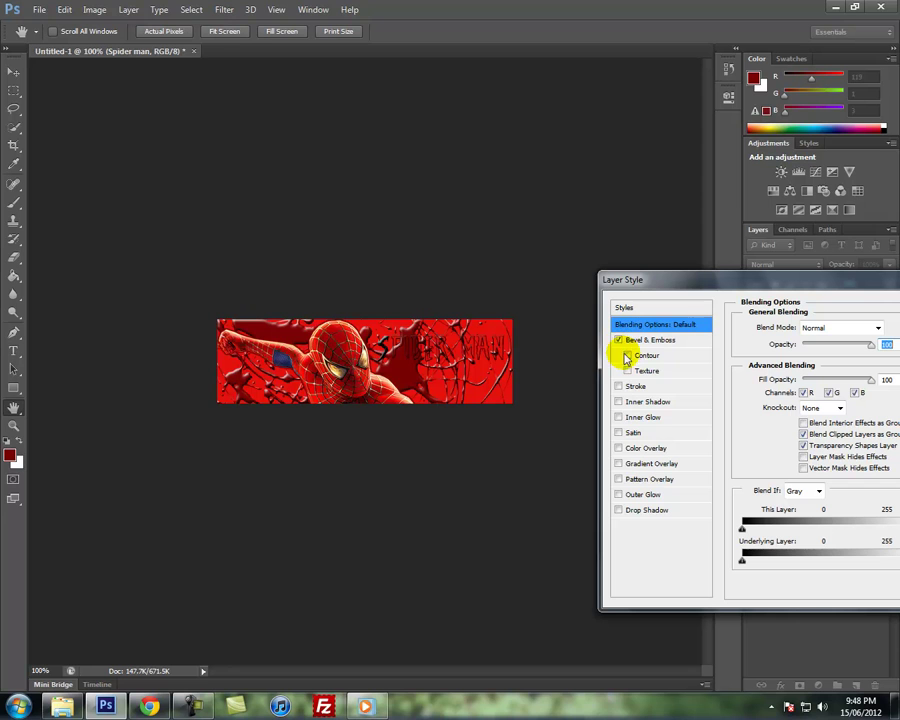
Try an Inner Glow of size about 46 on the title, then remove it and close Layer Style.
left_click(645, 419)
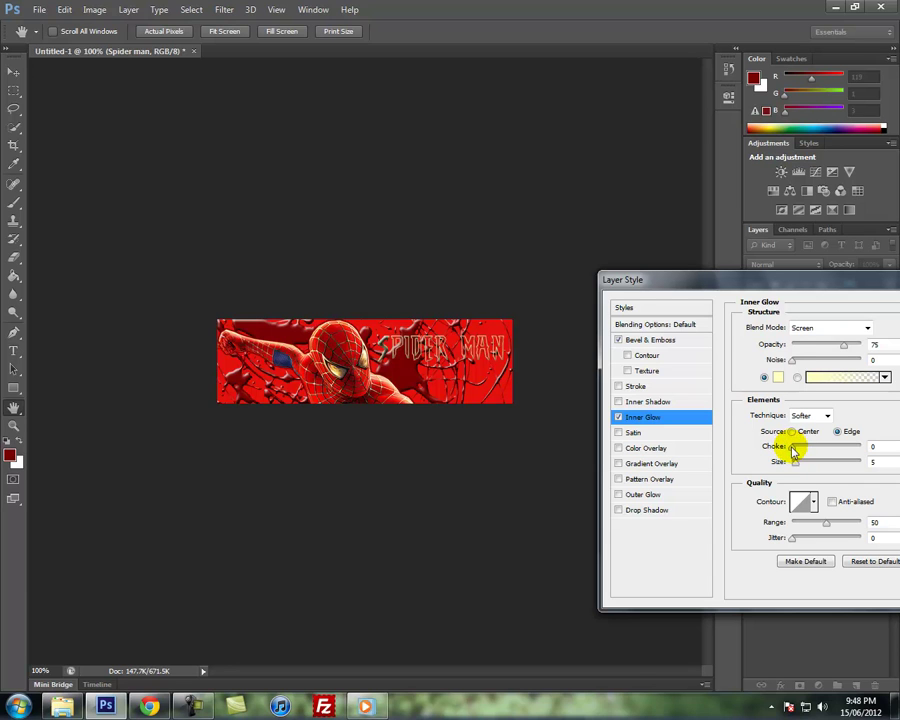
mouse_move(797, 465)
left_mouse_down()
mouse_move(812, 466)
mouse_move(791, 465)
left_mouse_up()
left_click(619, 420)
left_click_drag(690, 283, 414, 299)
left_click(757, 298)
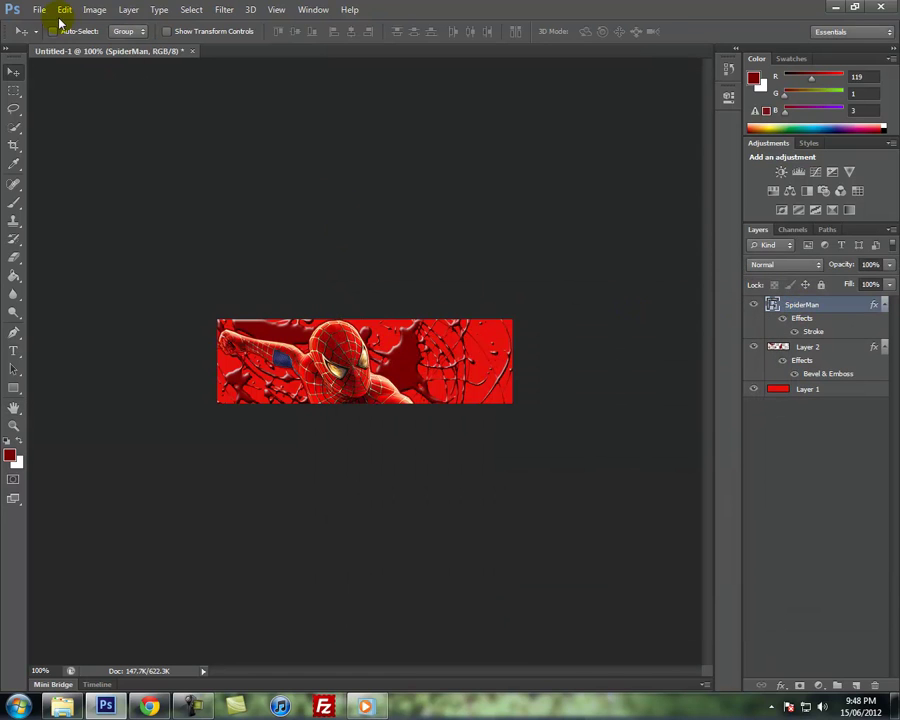
Choose the Speedy 12 font for the Type tool.
left_click(14, 349)
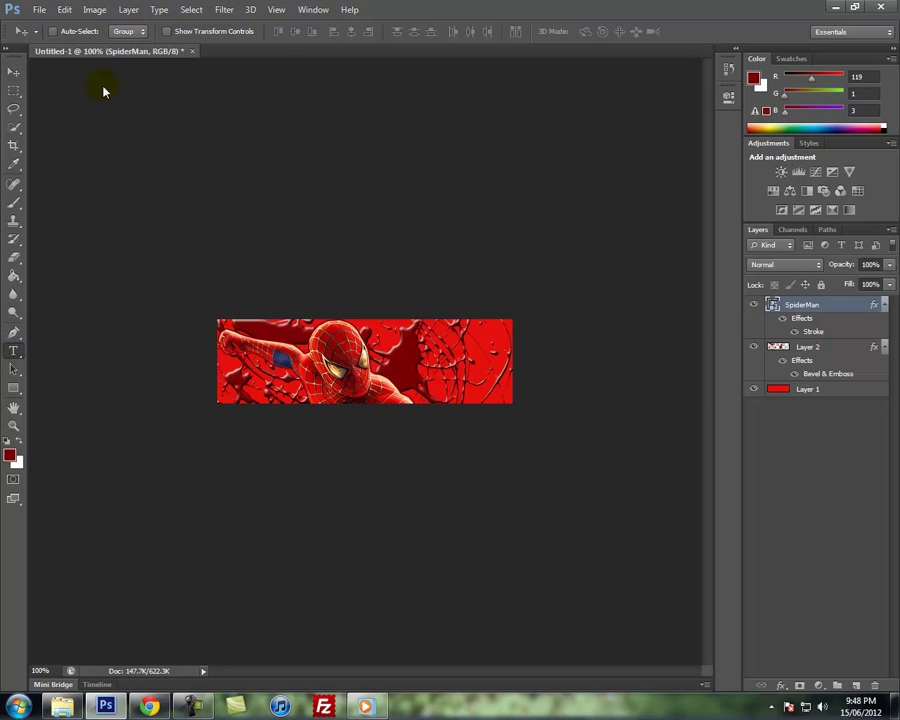
left_click(152, 33)
scroll(175, 152, "up", 4)
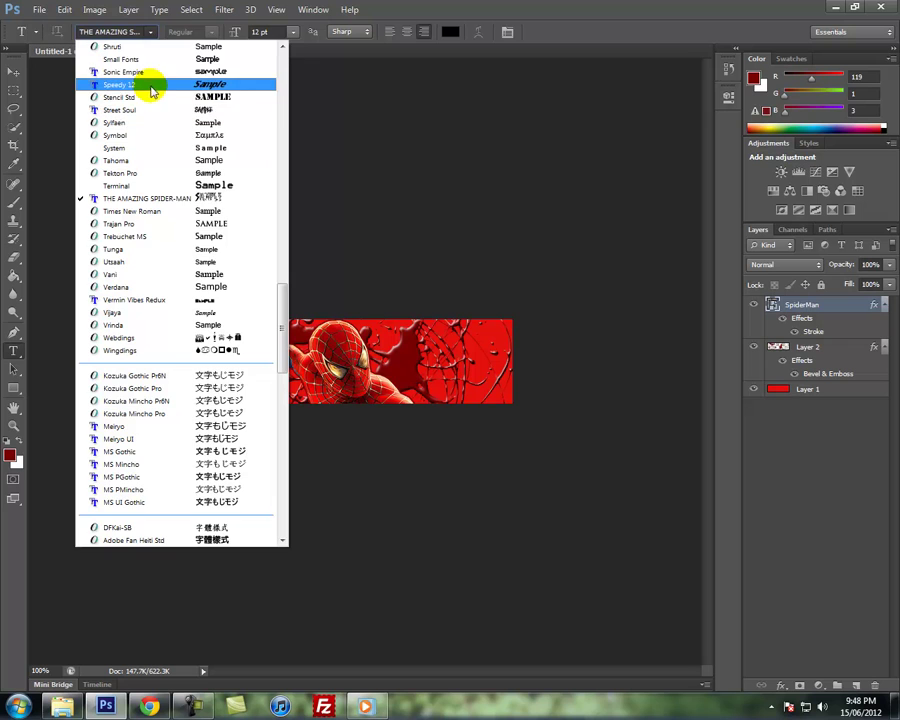
left_click(150, 85)
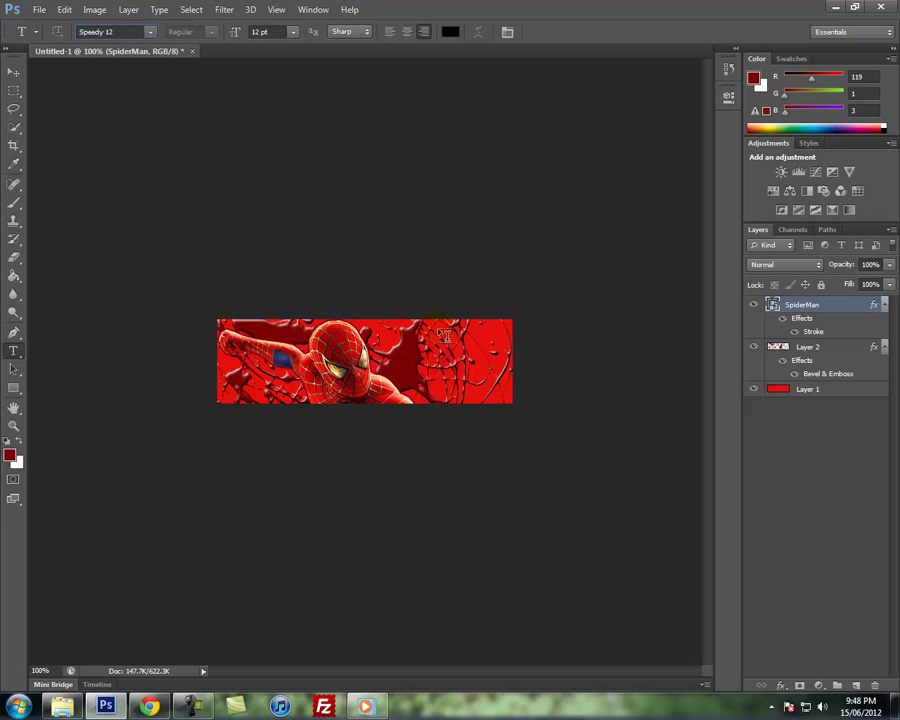
Add the 'Spider Man' title at the banner's upper right and open its Layer Style.
left_click(540, 320)
type("Spider Man")
left_click(21, 70)
left_click_drag(368, 337, 460, 344)
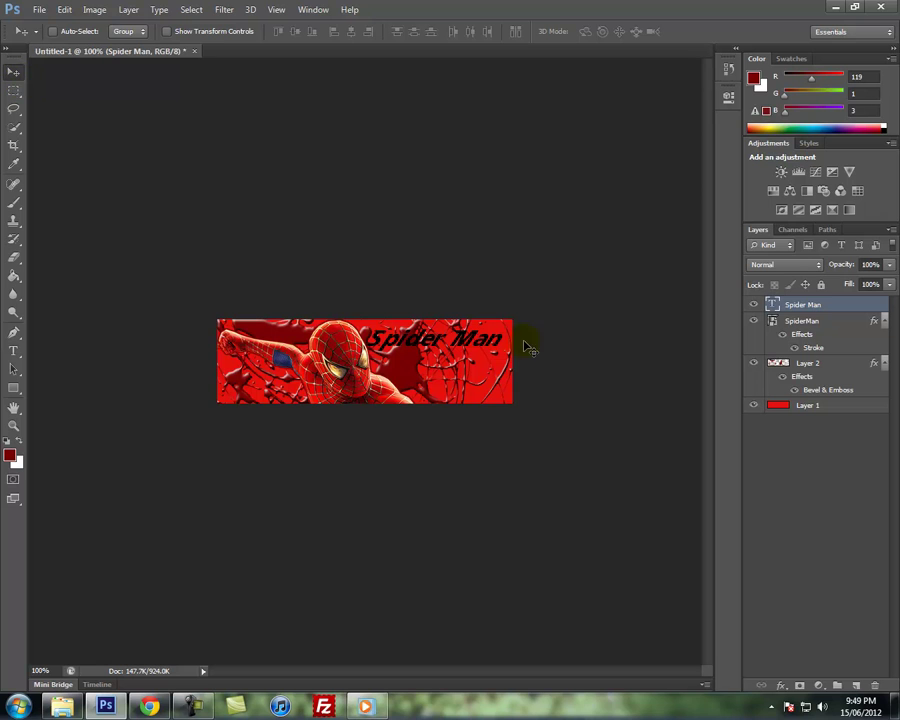
double_click(852, 310)
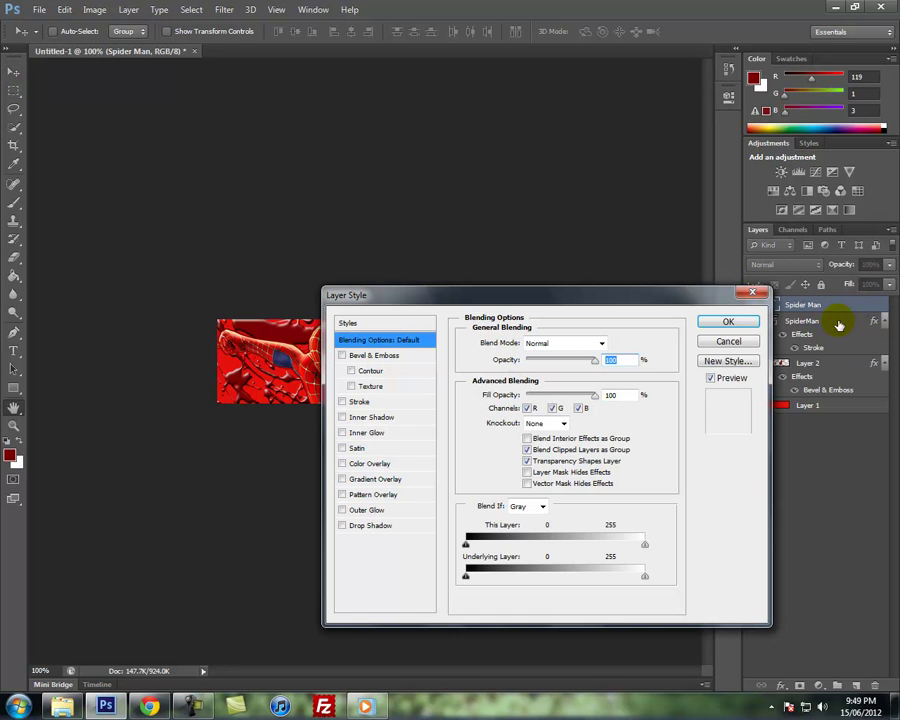
Give the Spider Man title Bevel & Emboss with Contour, testing then dropping a Stroke, and confirm.
left_click(362, 355)
left_click_drag(354, 297, 587, 296)
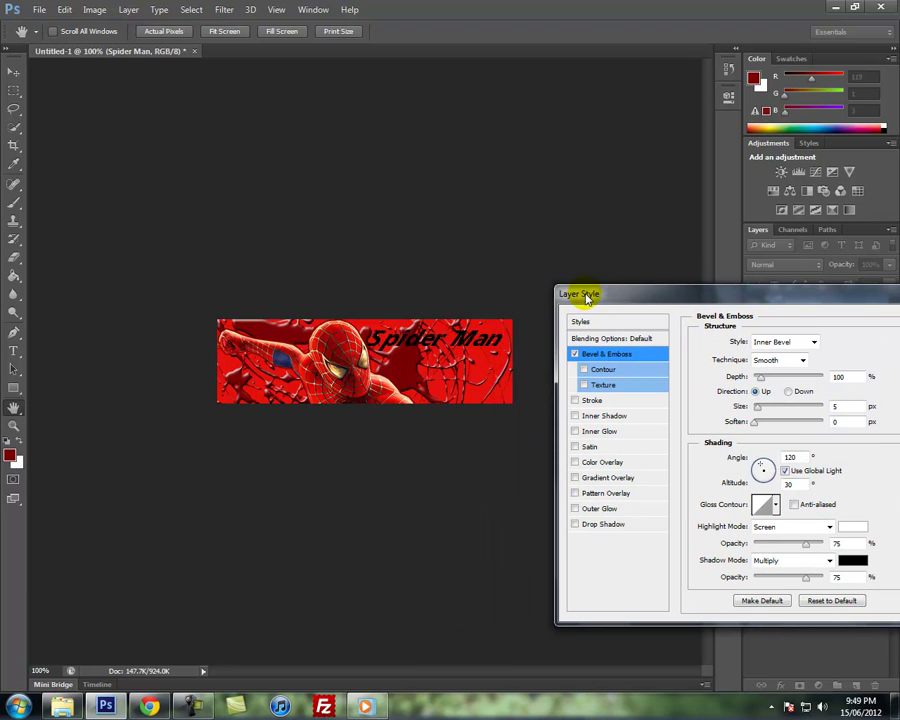
left_click(584, 371)
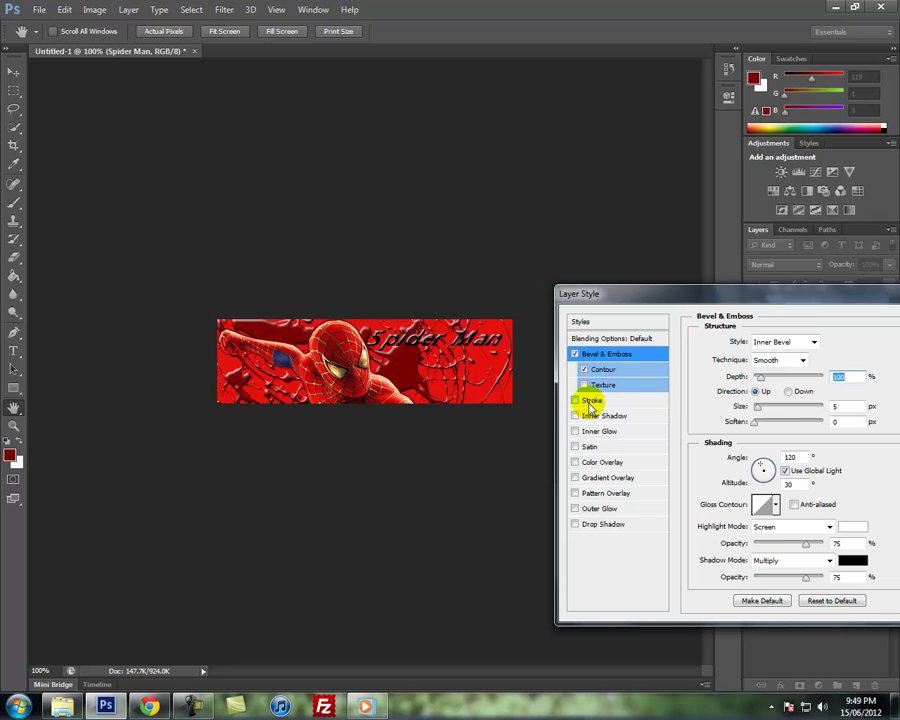
left_click(591, 401)
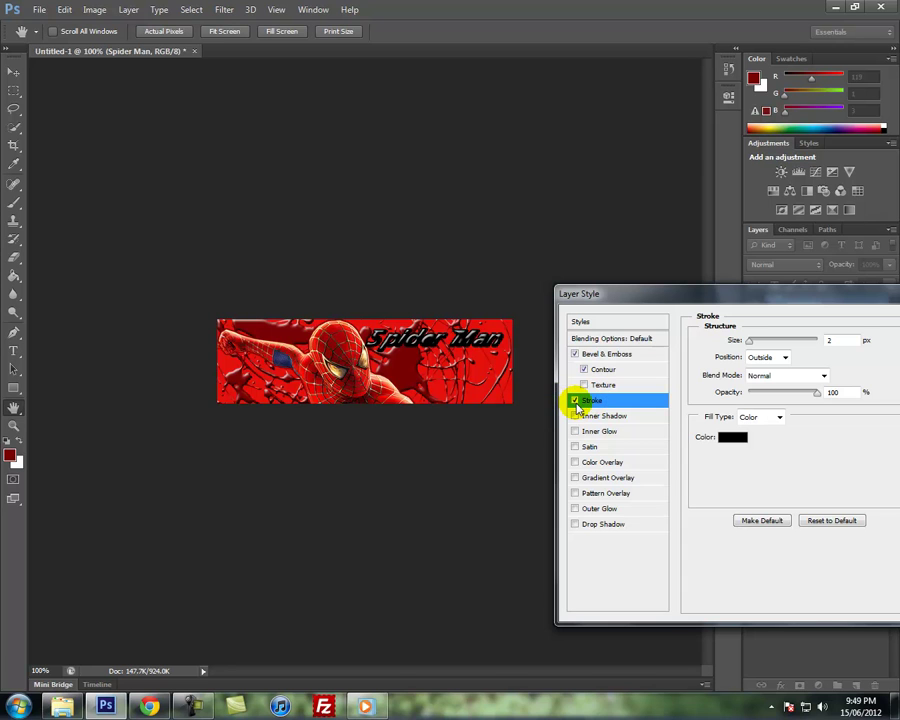
left_click(575, 400)
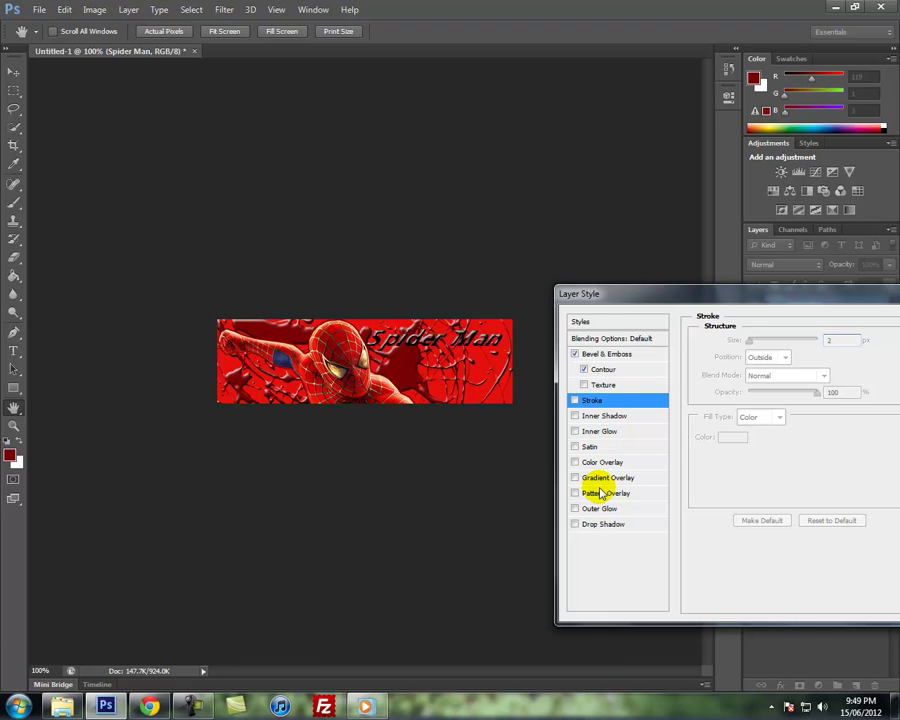
left_click_drag(618, 303, 448, 303)
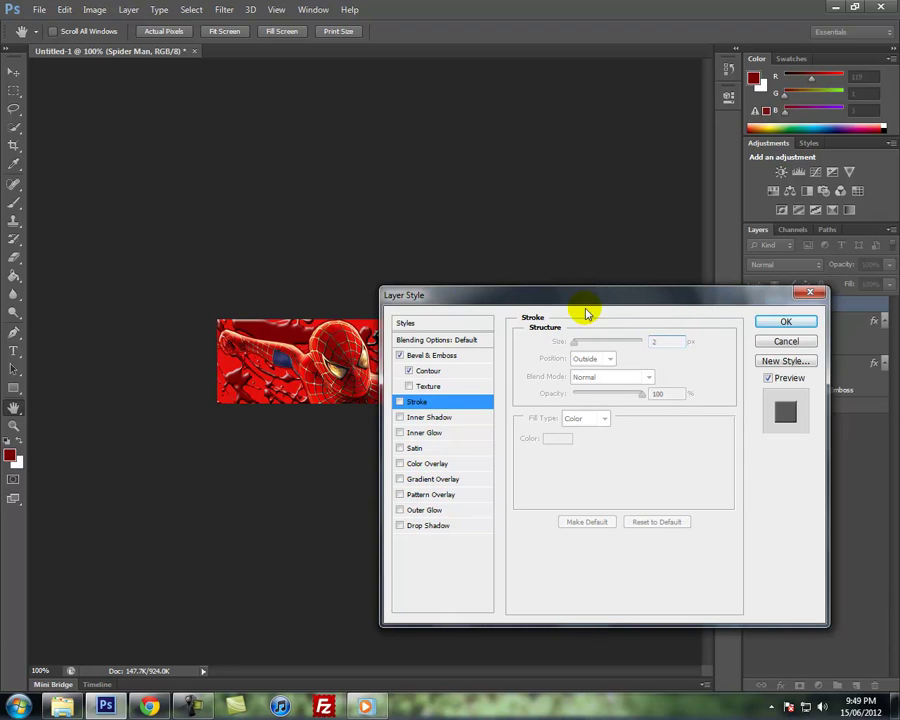
left_click(786, 319)
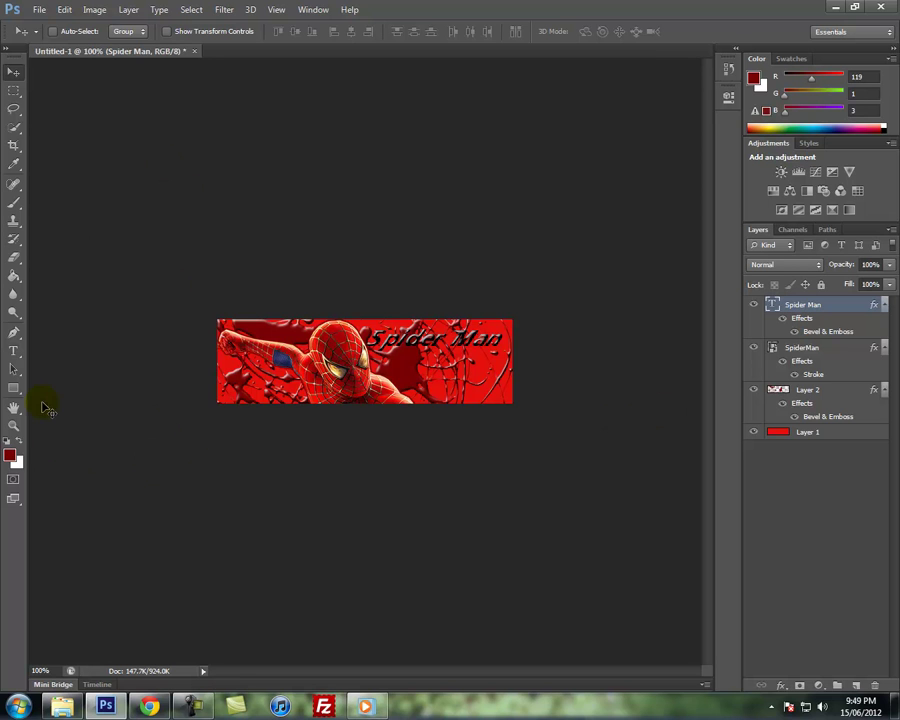
Color the Spider Man title dark red 870307, sampled from the Spider-Man image.
left_click(13, 350)
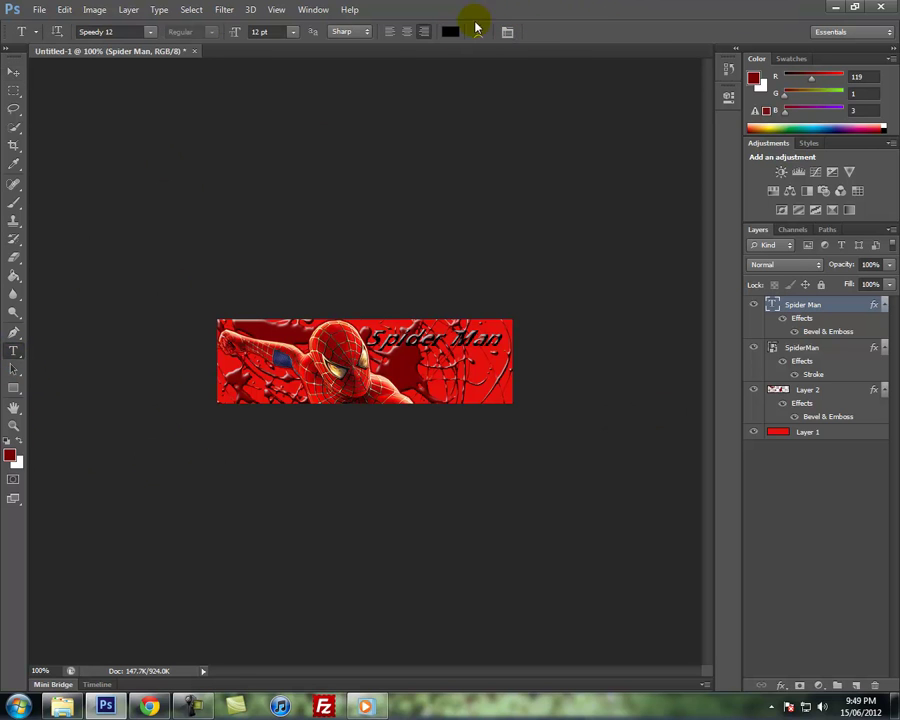
left_click(452, 31)
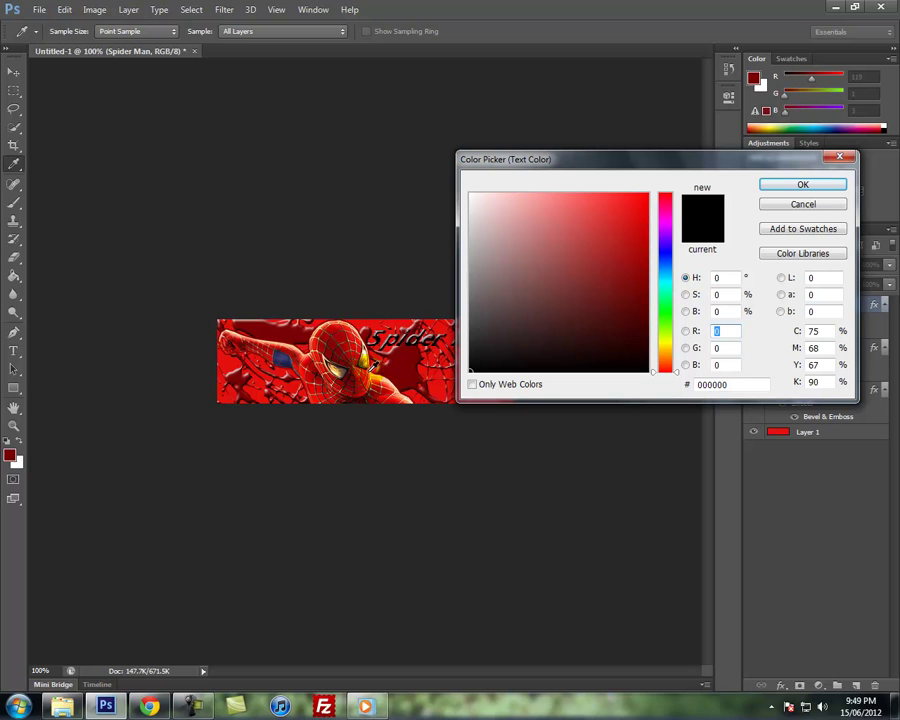
left_click(335, 347)
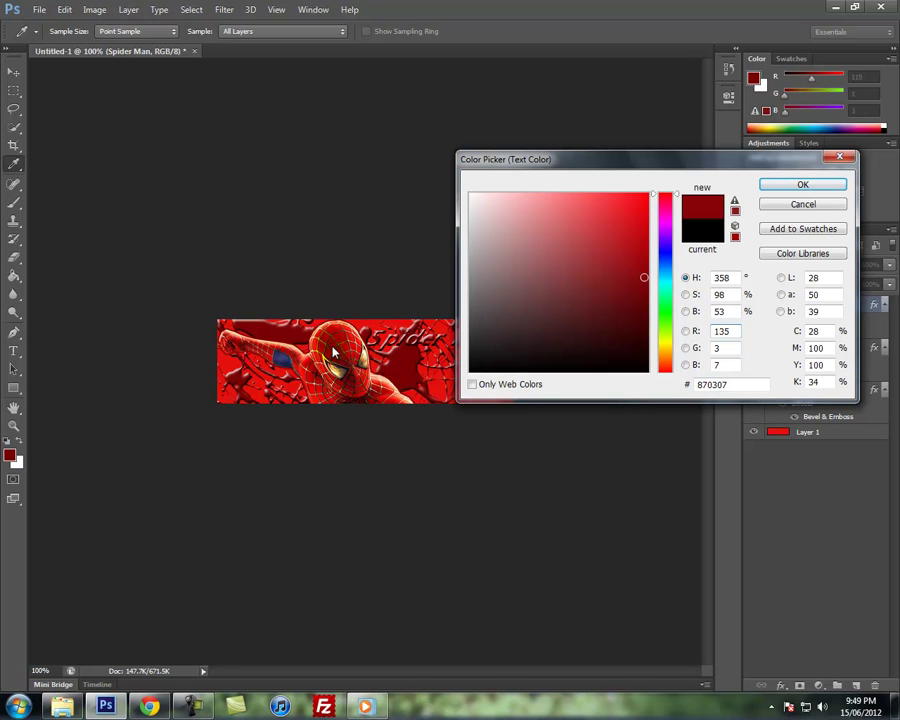
left_click(801, 188)
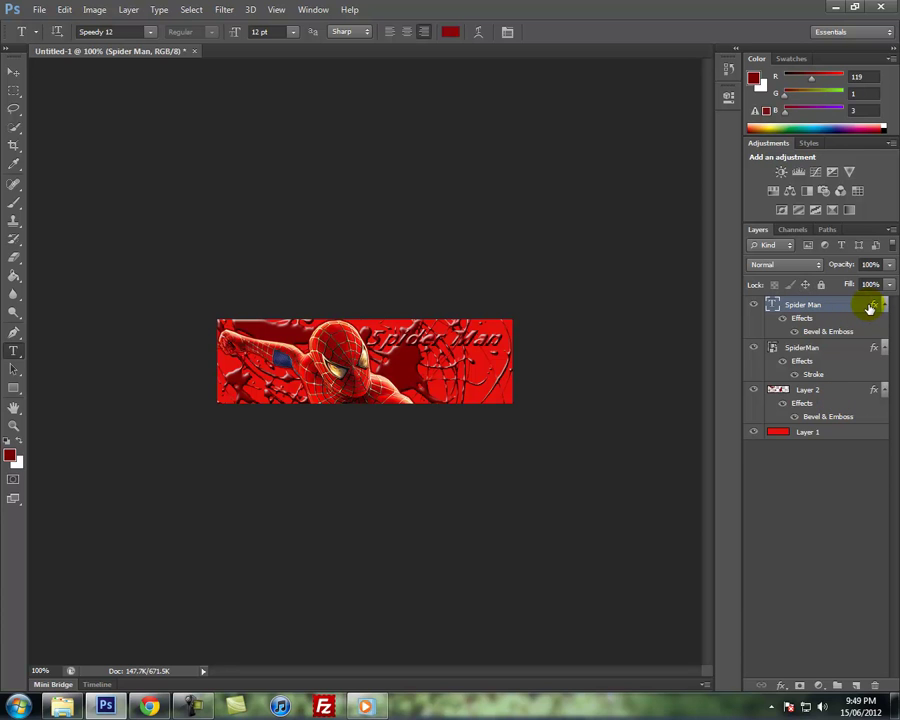
Add a 1 px Stroke outline to the title's layer effects and confirm.
double_click(868, 308)
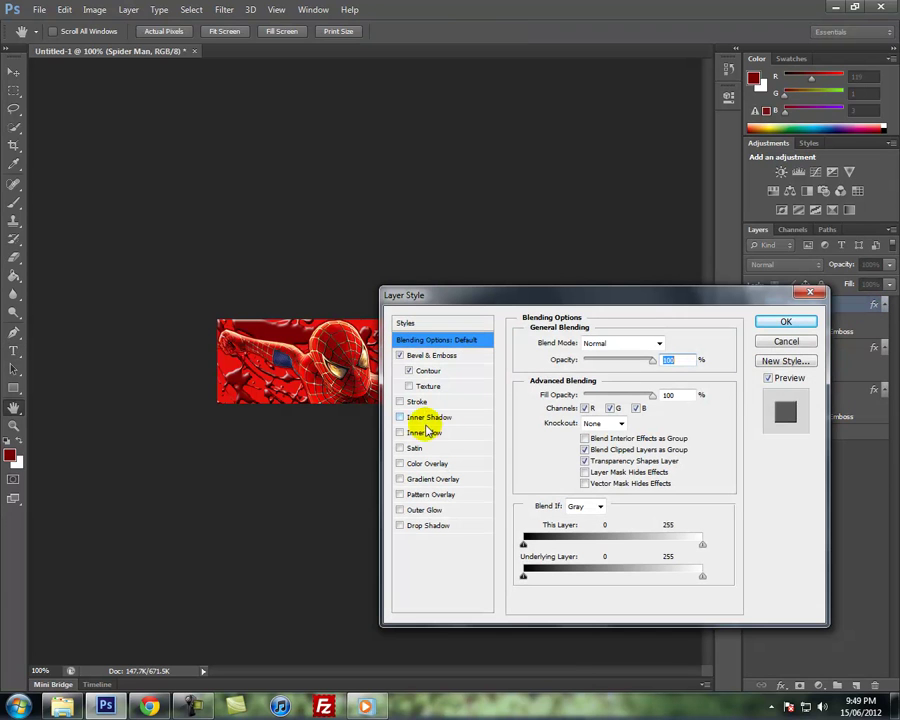
left_click_drag(420, 295, 607, 292)
left_click(587, 398)
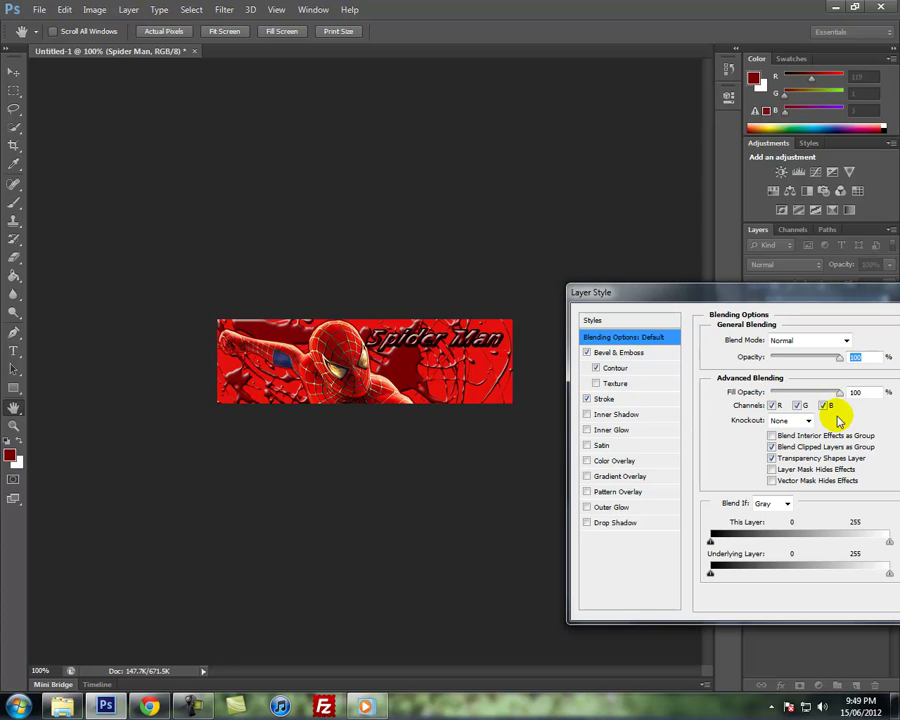
left_click(603, 398)
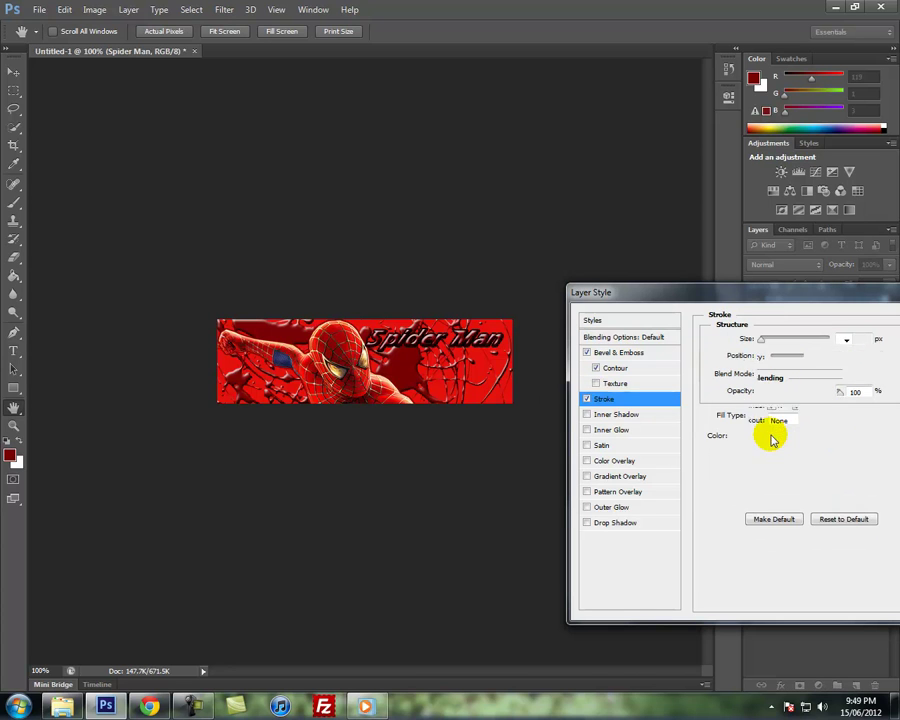
double_click(842, 339)
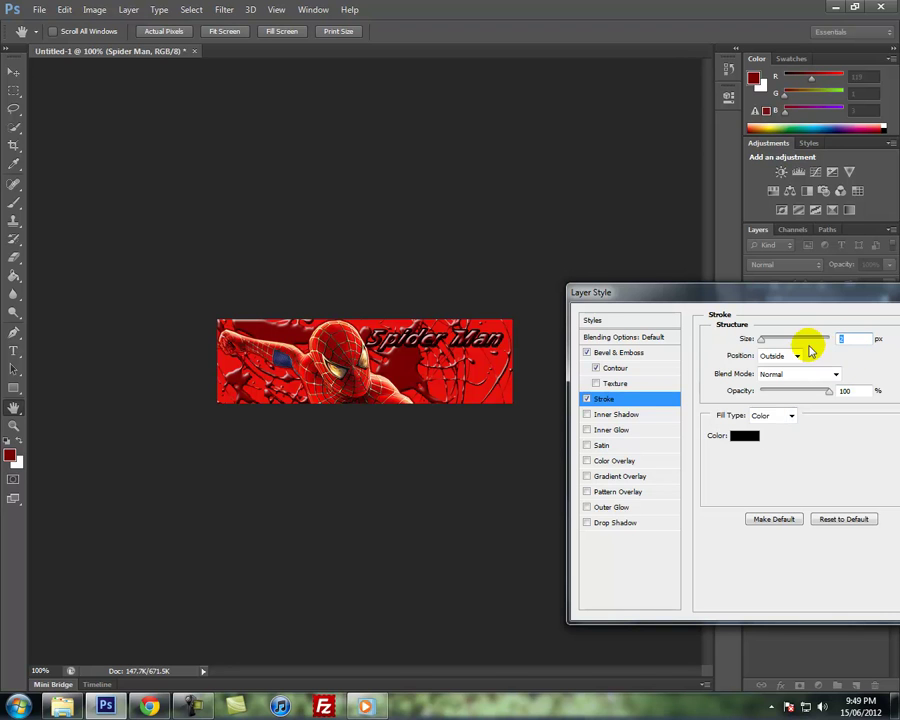
type("1")
left_click_drag(745, 297, 655, 302)
left_click(858, 312)
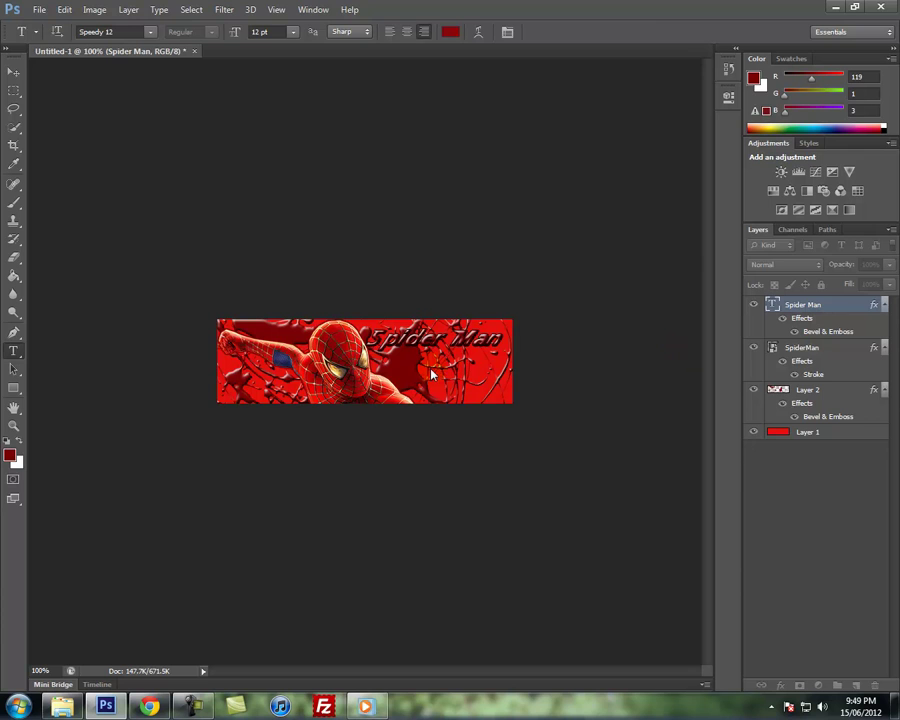
left_click(13, 72)
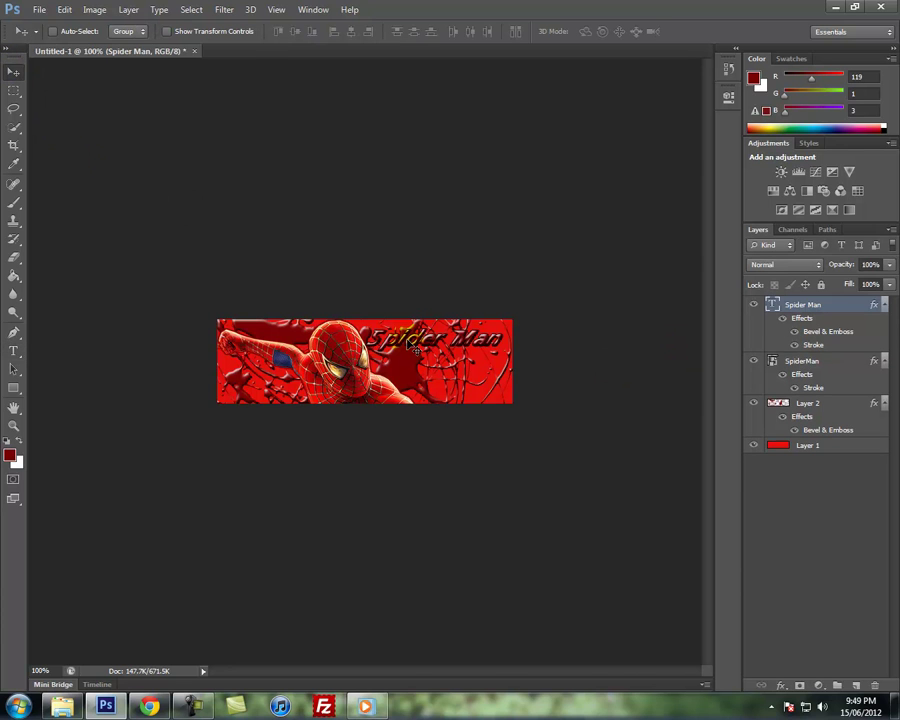
Nudge the title slightly right, add a new empty layer, and select the whole canvas.
left_click_drag(412, 340, 419, 388)
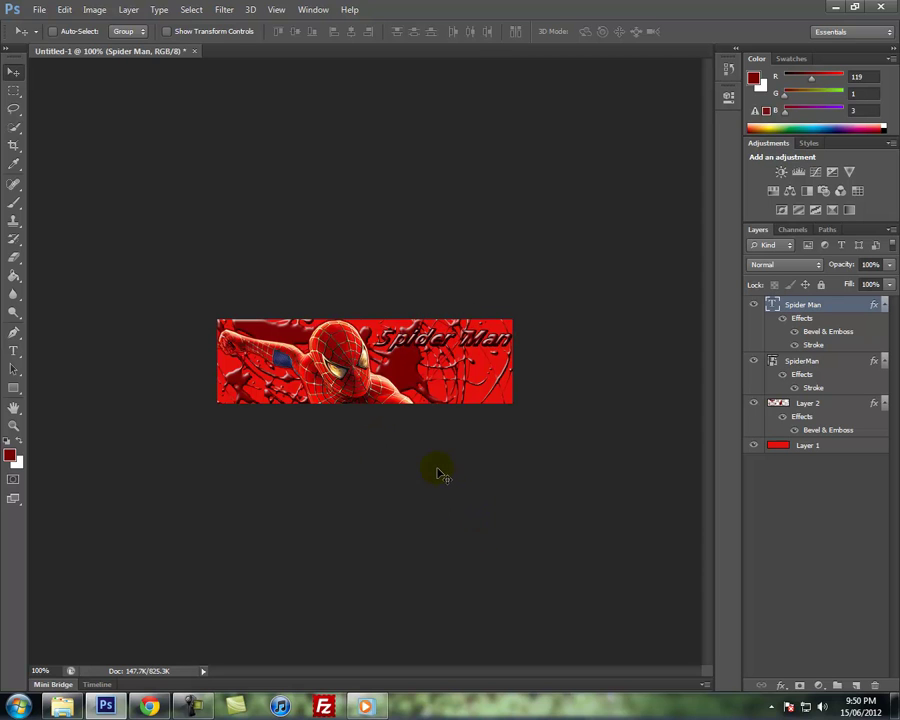
left_click(857, 687)
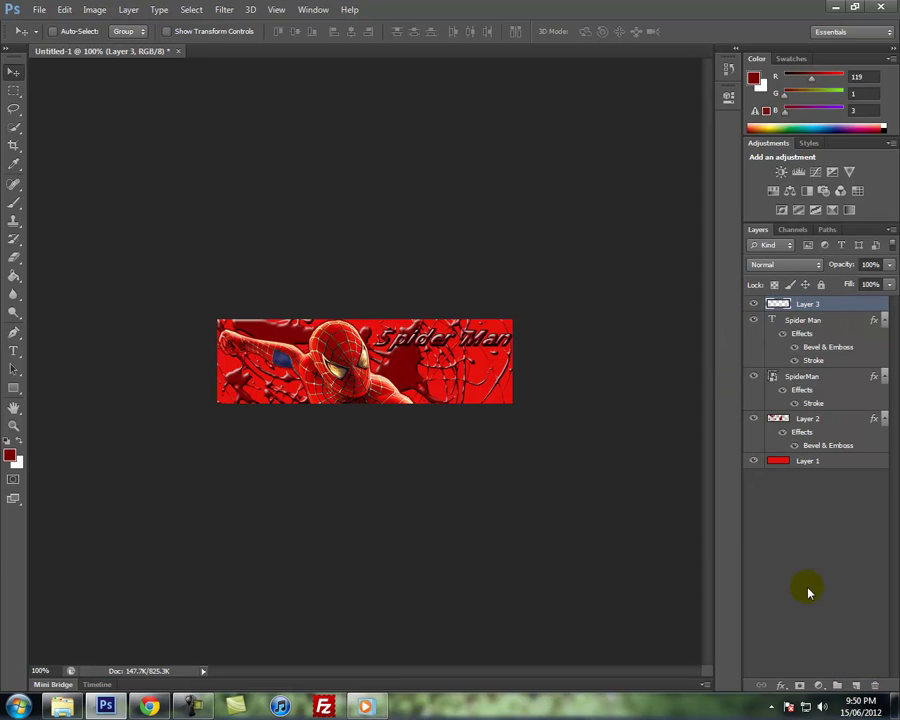
key("ctrl+a")
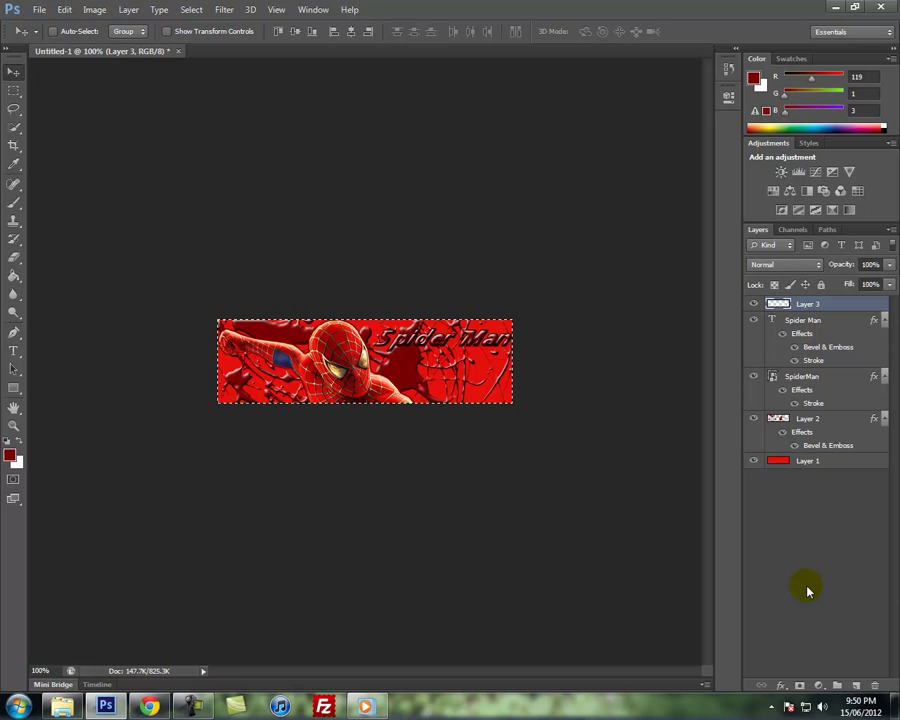
Stroke the selection with a 5 px black border via Edit > Stroke, then deselect.
left_click(65, 10)
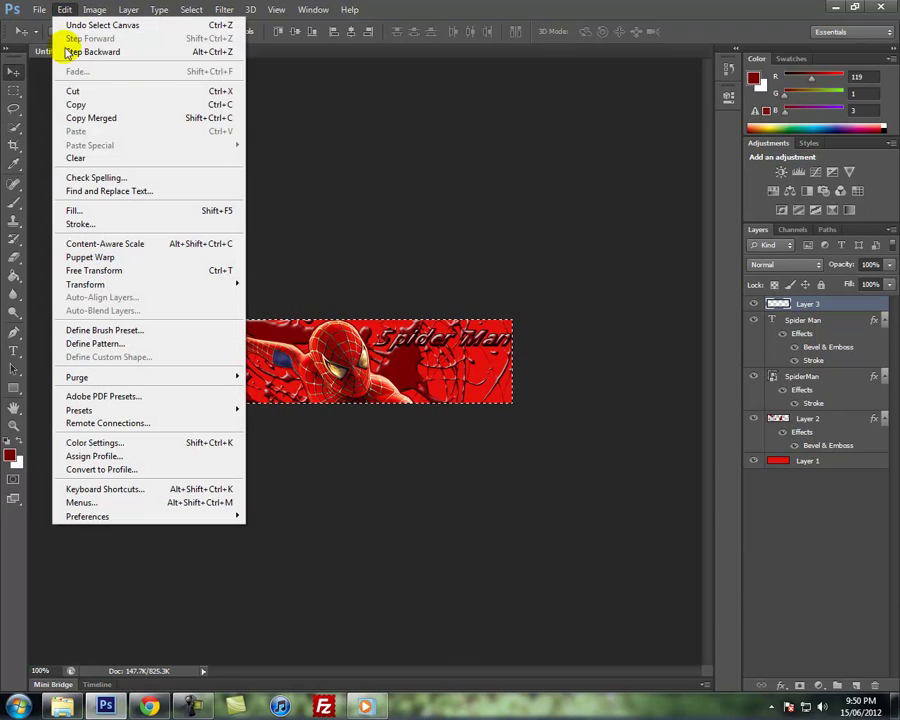
left_click(90, 224)
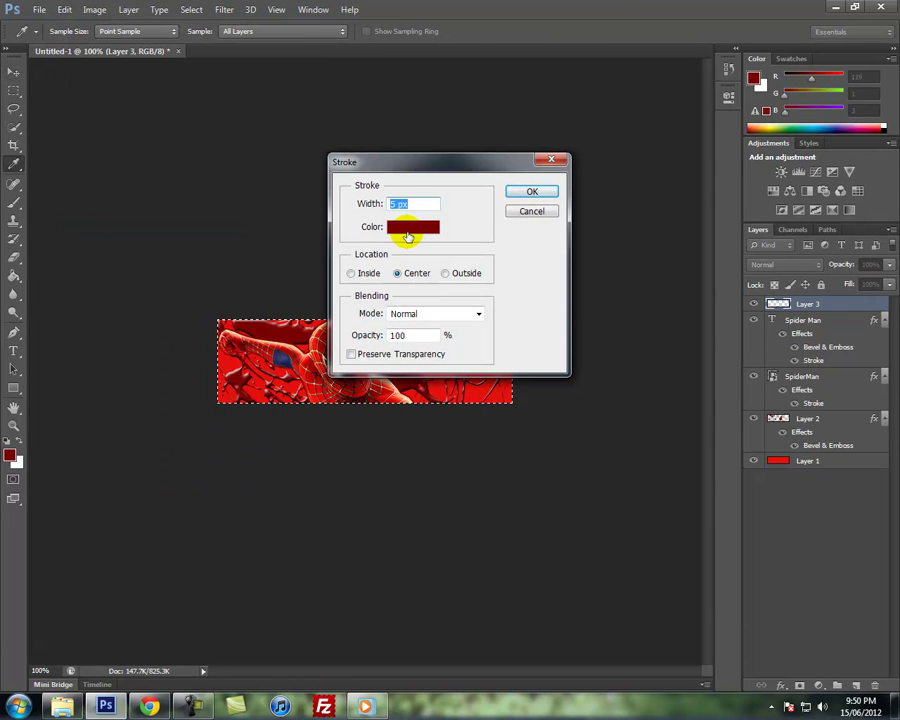
left_click(410, 230)
left_click_drag(550, 290, 353, 437)
left_click(775, 190)
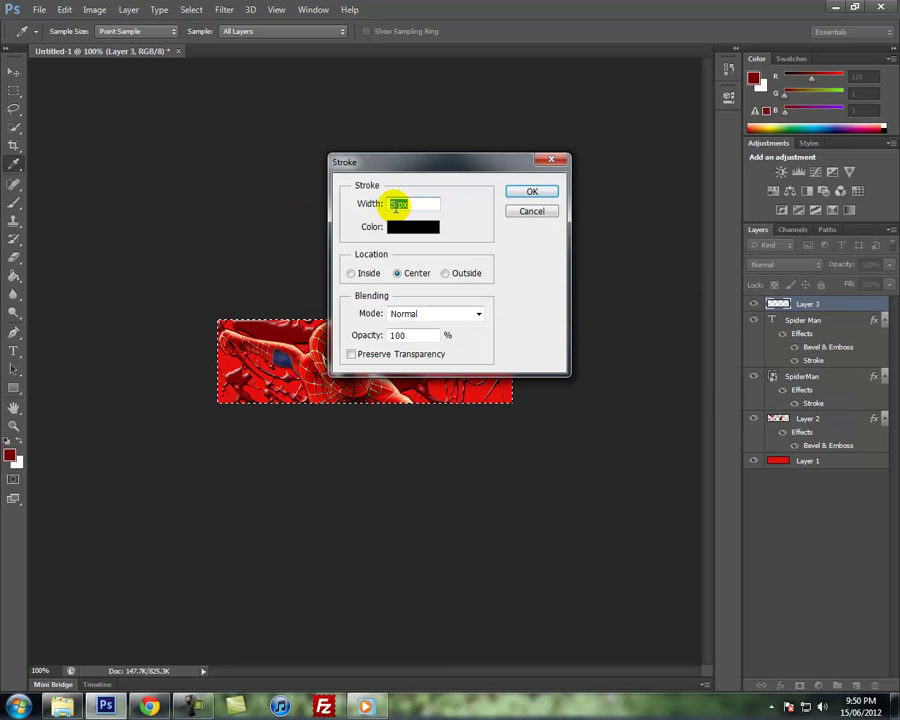
left_click(530, 192)
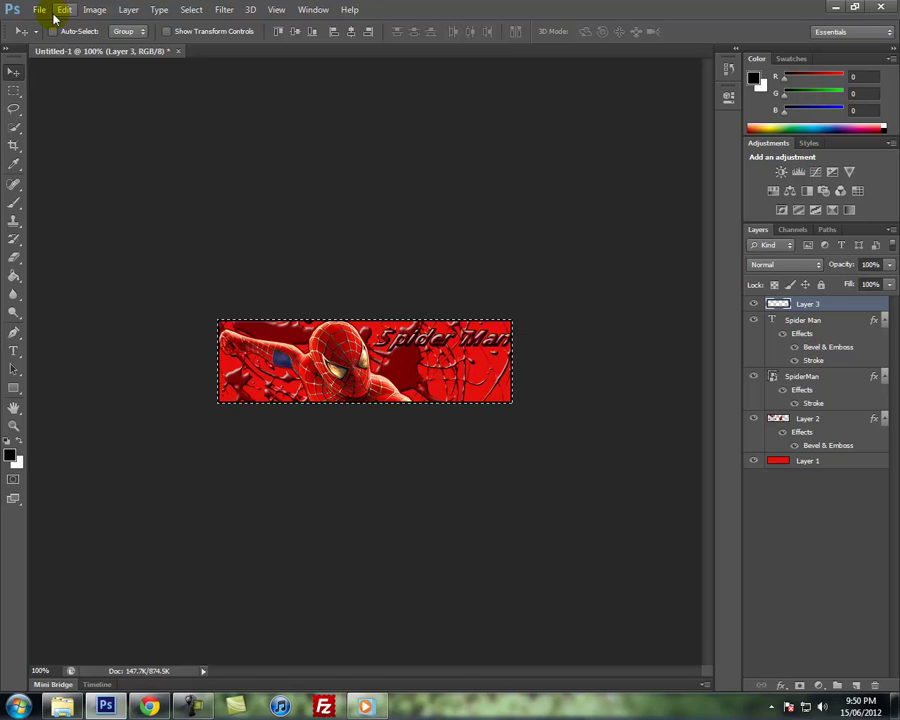
key("ctrl+d")
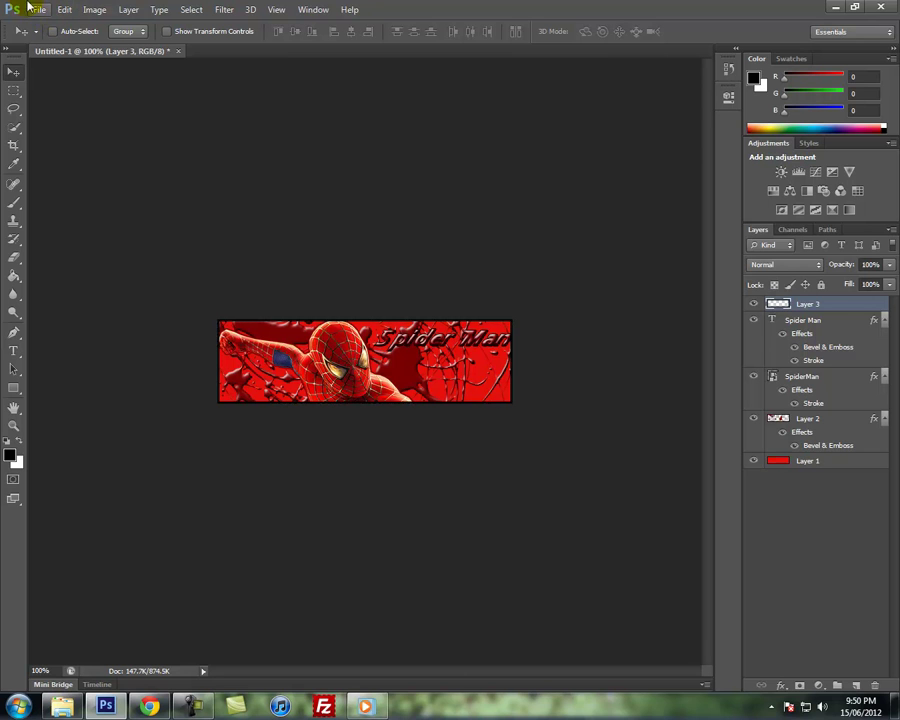
Select the Spider Man text layer and shift the title slightly left.
left_click_drag(410, 345, 418, 330)
left_click(782, 336)
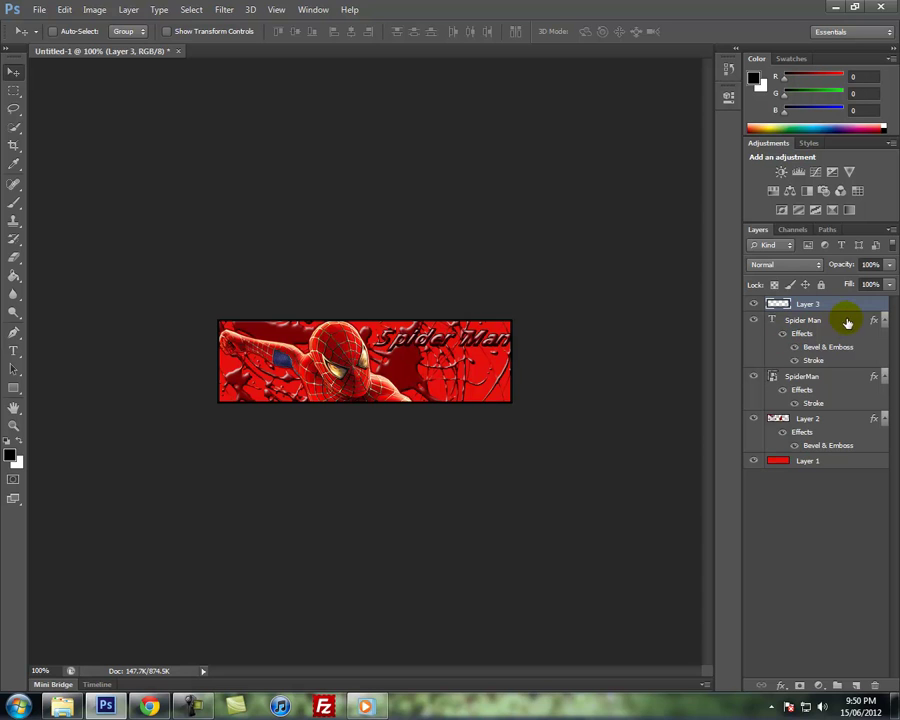
left_click(828, 379)
left_click(848, 322)
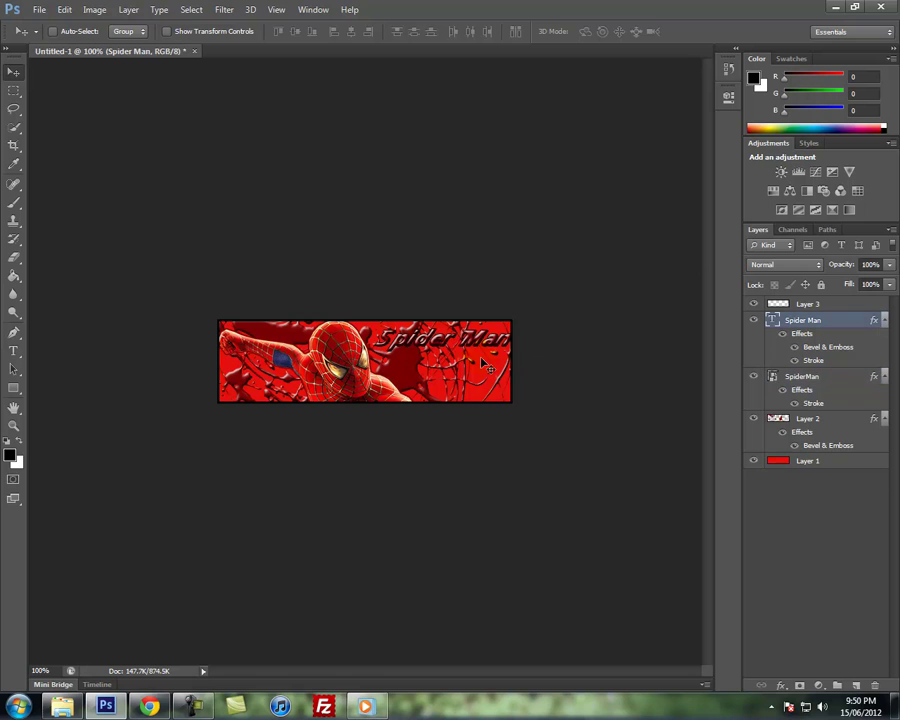
left_click_drag(461, 340, 438, 341)
key("ctrl+r")
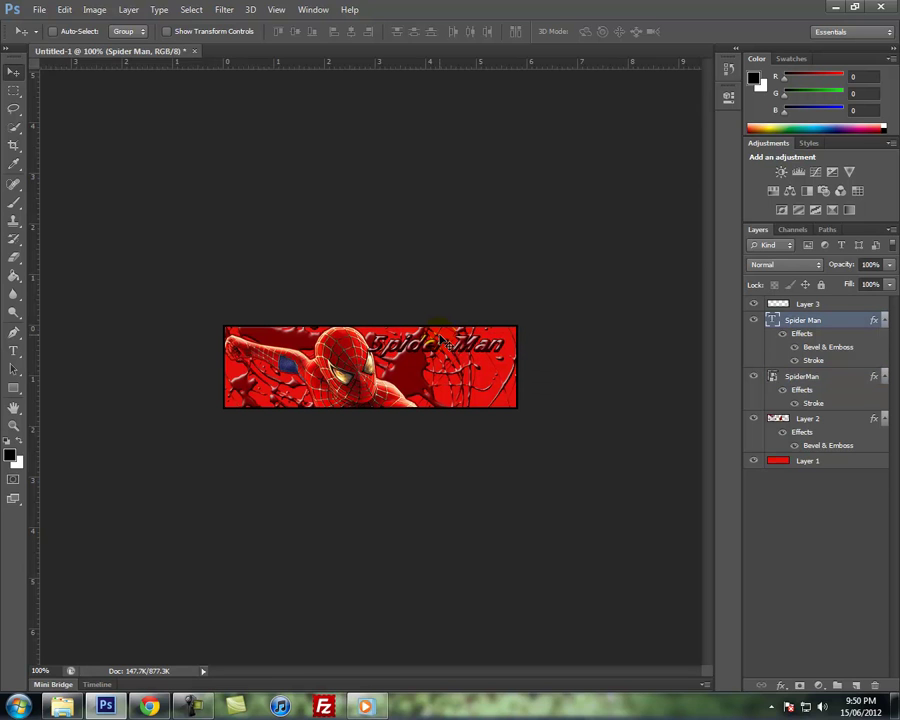
key("ctrl+r")
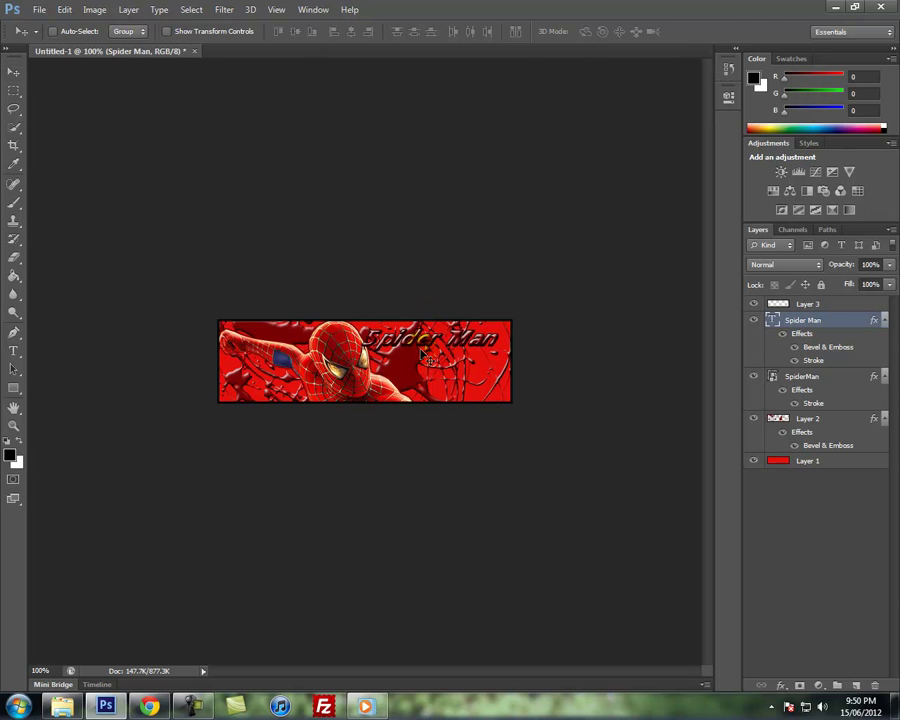
Scale the Spider Man title down to about 94% and apply the transform.
key("ctrl+t")
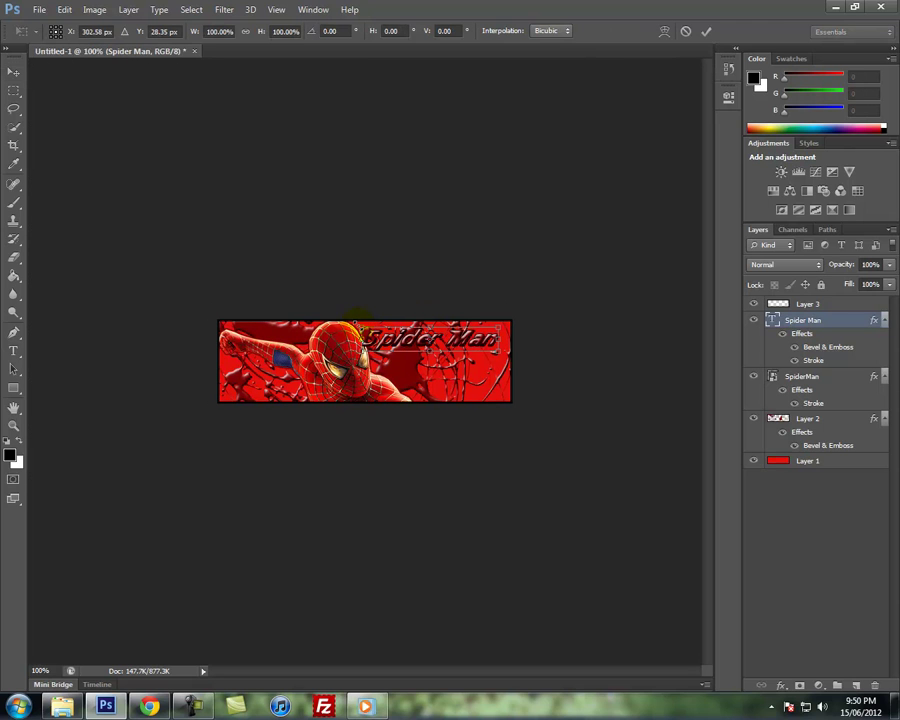
left_click_drag(362, 326, 370, 330)
left_click(13, 73)
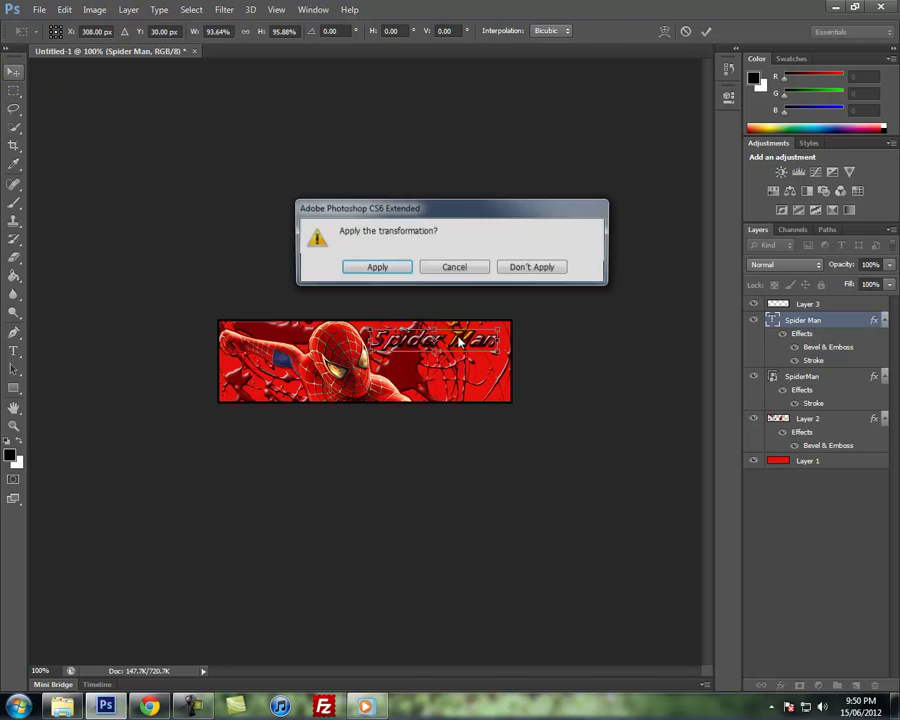
left_click(383, 268)
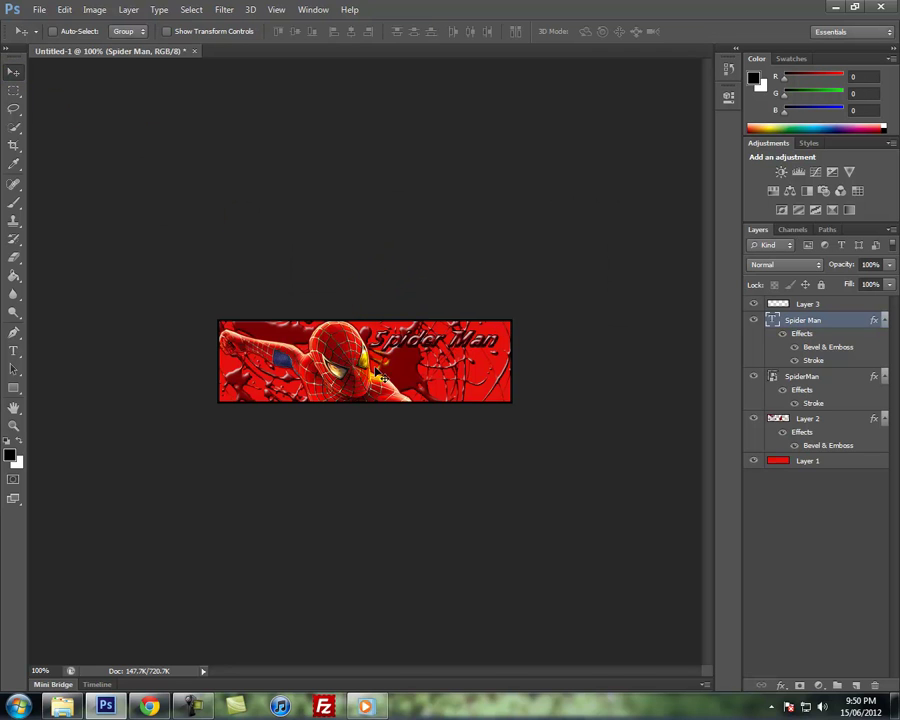
left_click(403, 331)
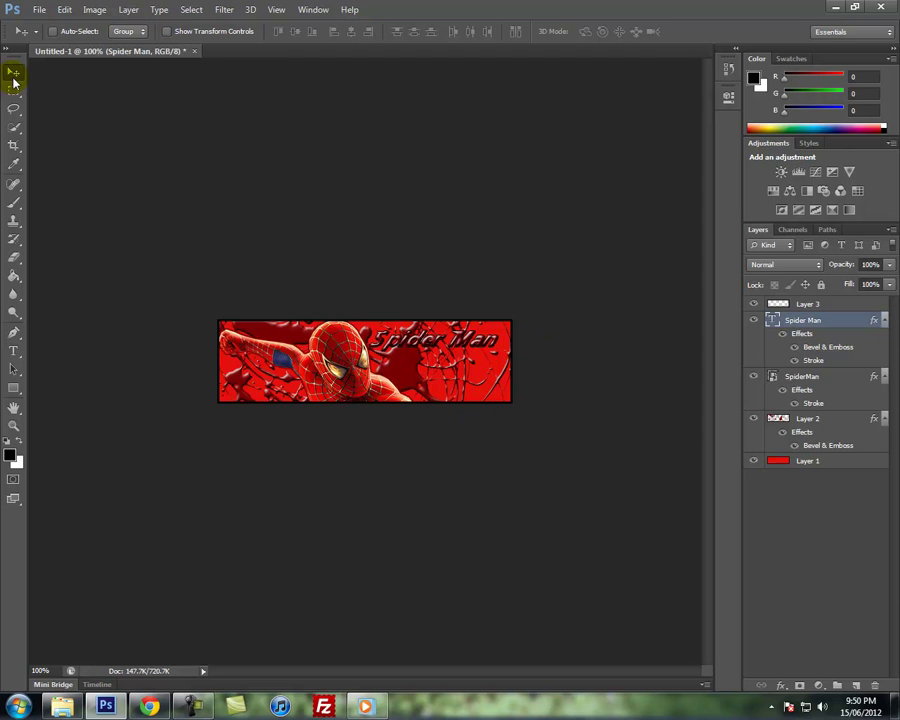